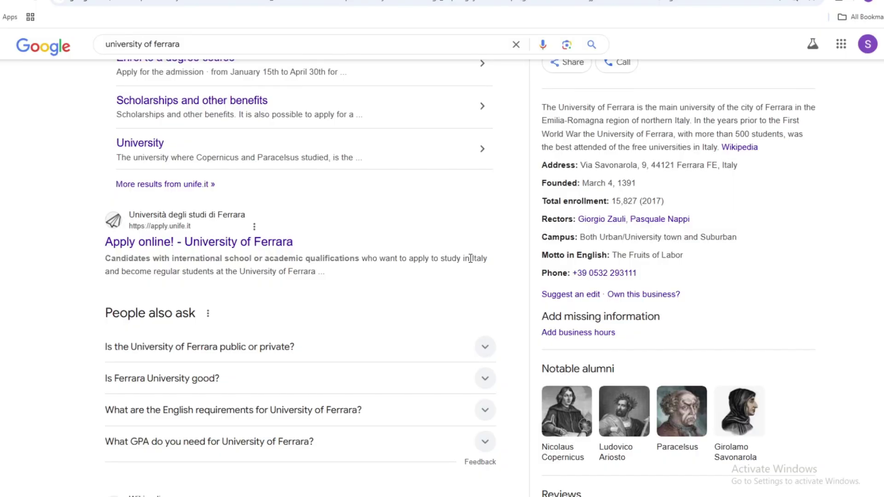
# Examine the University of Ferrara search results and the information panel about the university
pyautogui.scroll(-1, 471, 258)
pyautogui.scroll(5, 471, 258)
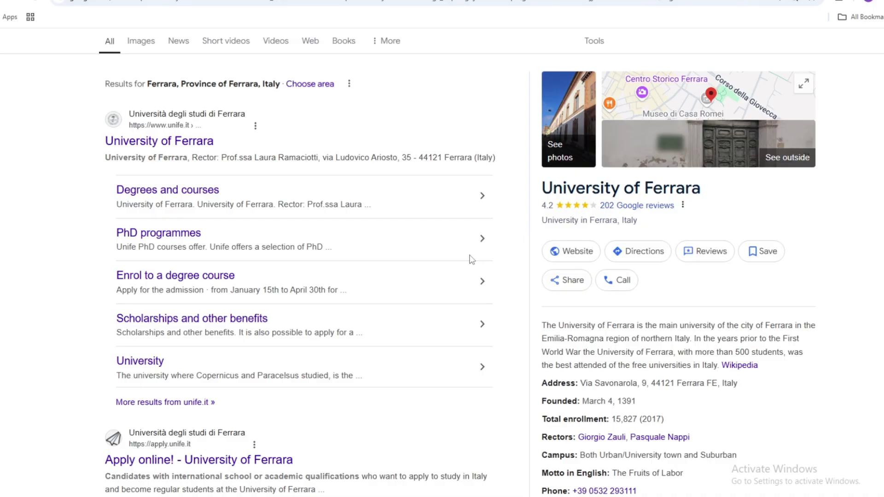
pyautogui.scroll(-3, 470, 258)
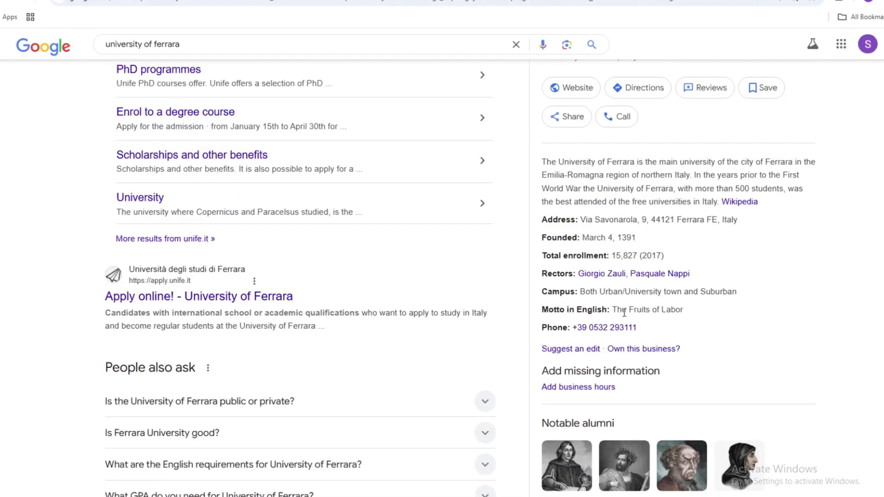
pyautogui.scroll(5, 609, 311)
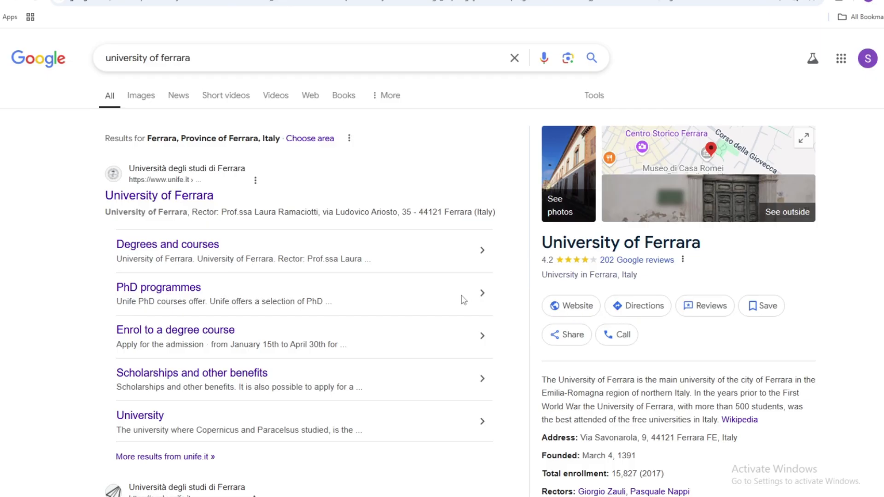
pyautogui.scroll(-1, 464, 300)
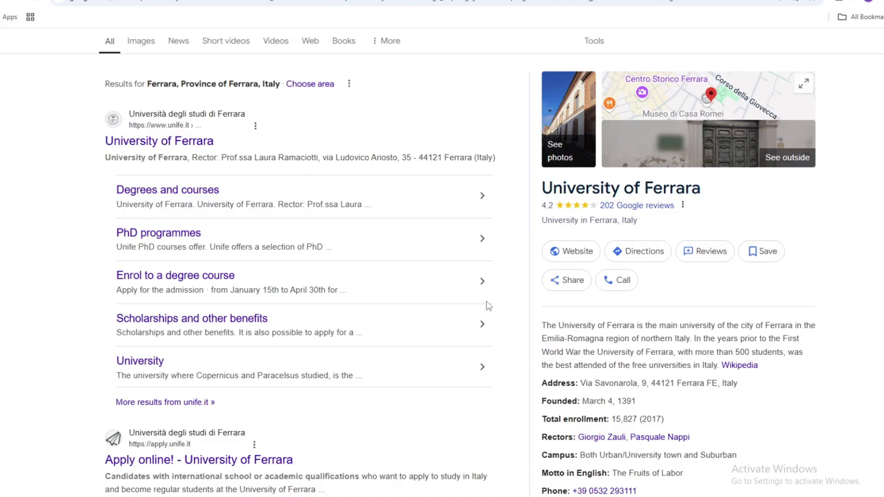
pyautogui.scroll(1, 487, 304)
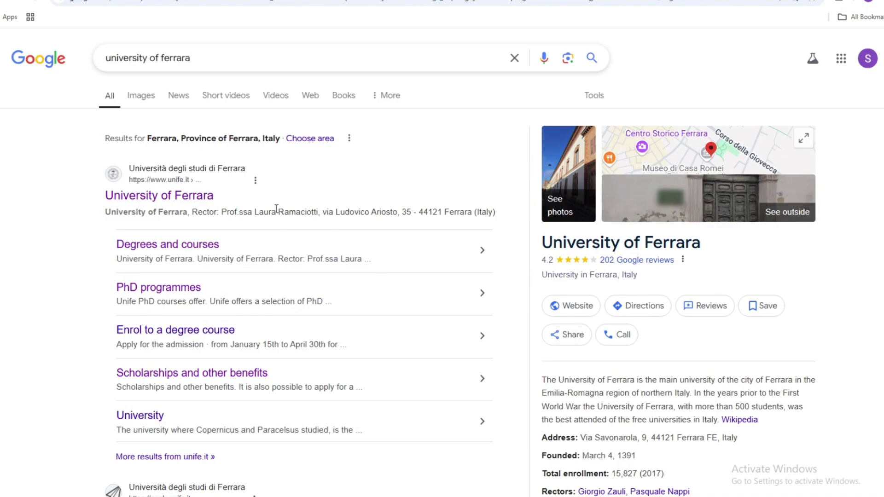
pyautogui.moveTo(192, 58); pyautogui.dragTo(71, 60)
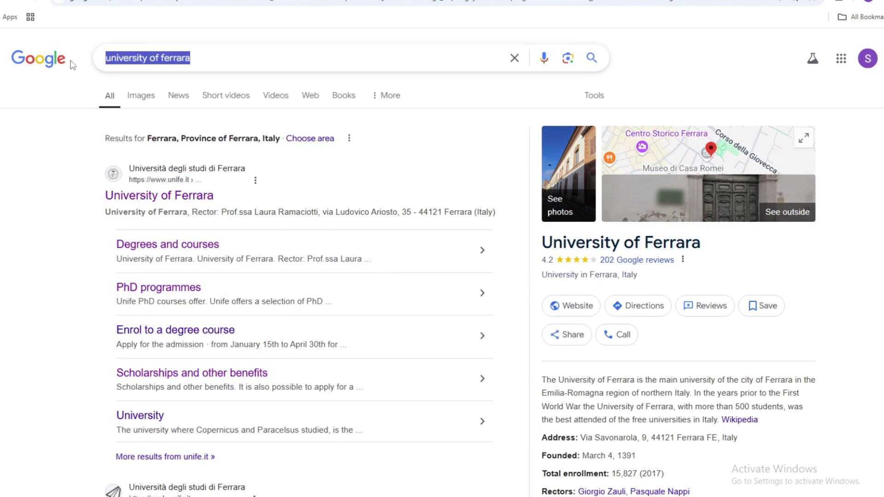
pyautogui.click(80, 238)
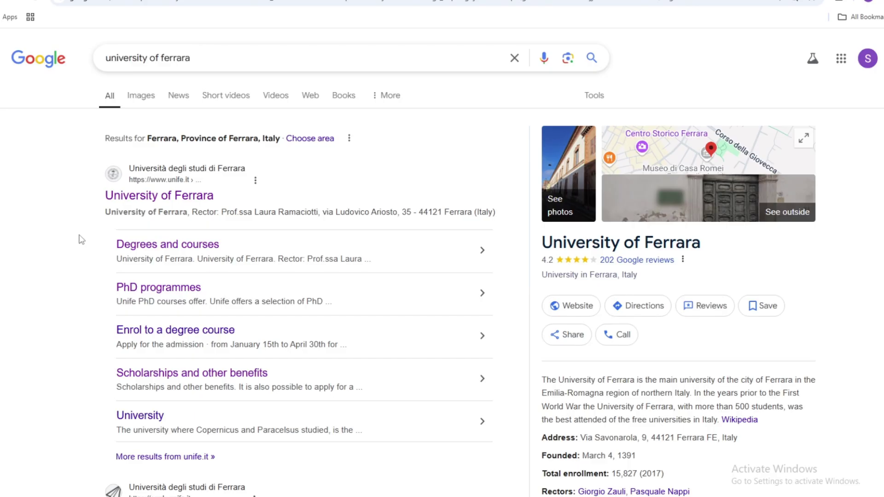
# Open the official University of Ferrara website result in a new tab and switch to it
pyautogui.rightClick(174, 207)
pyautogui.click(189, 217)
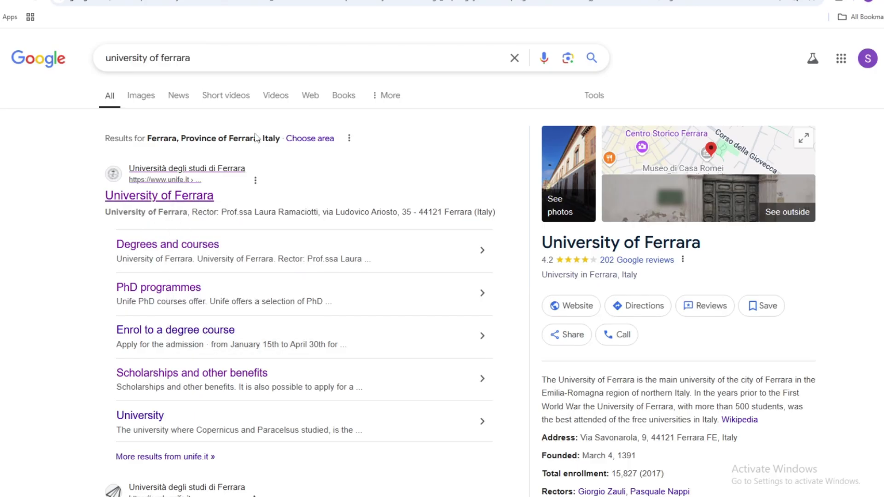
pyautogui.hotkey('ctrl', 'Tab')
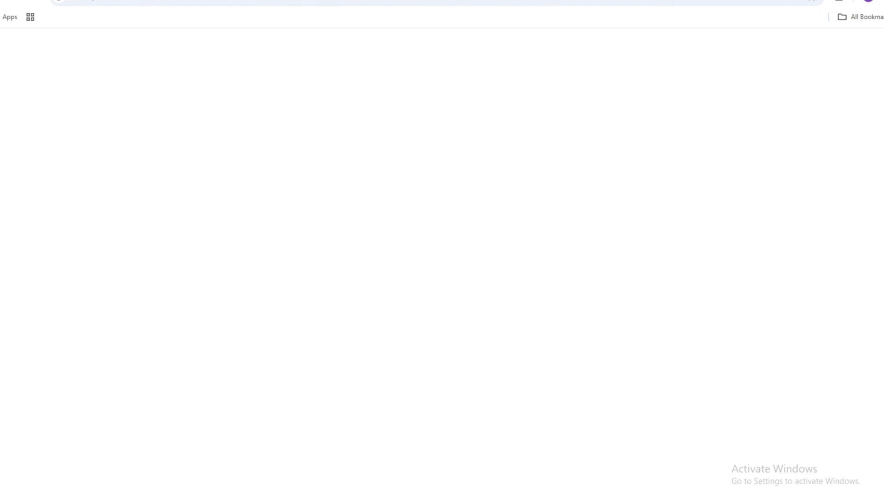
# Look through the University of Ferrara home page, from the main navigation to the research highlights and footer
pyautogui.scroll(-2, 328, 263)
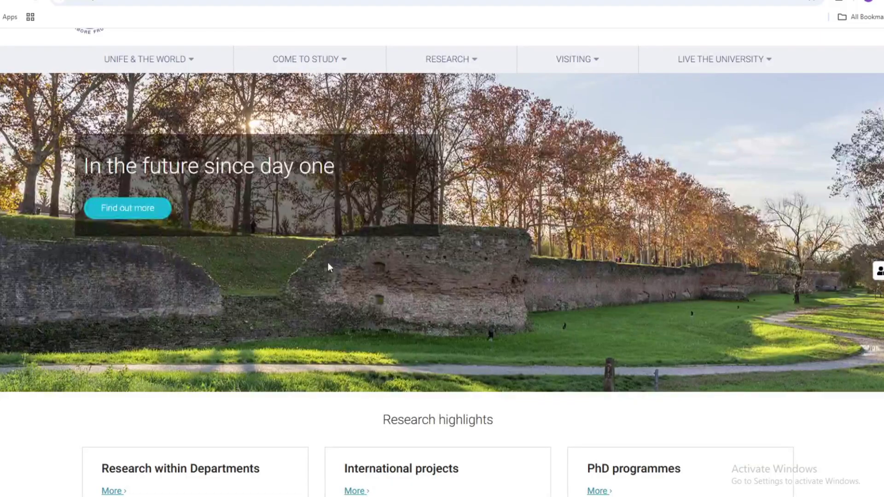
pyautogui.scroll(-4, 465, 301)
pyautogui.scroll(5, 508, 391)
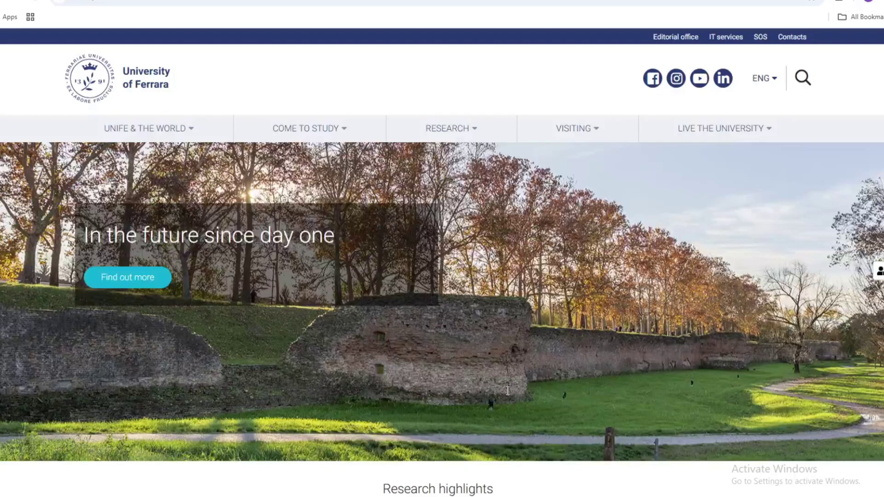
pyautogui.scroll(-5, 368, 275)
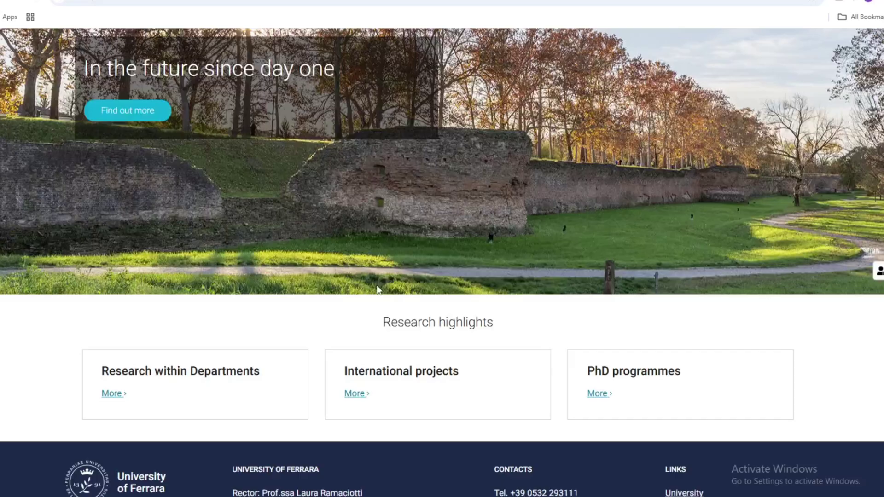
pyautogui.scroll(5, 386, 244)
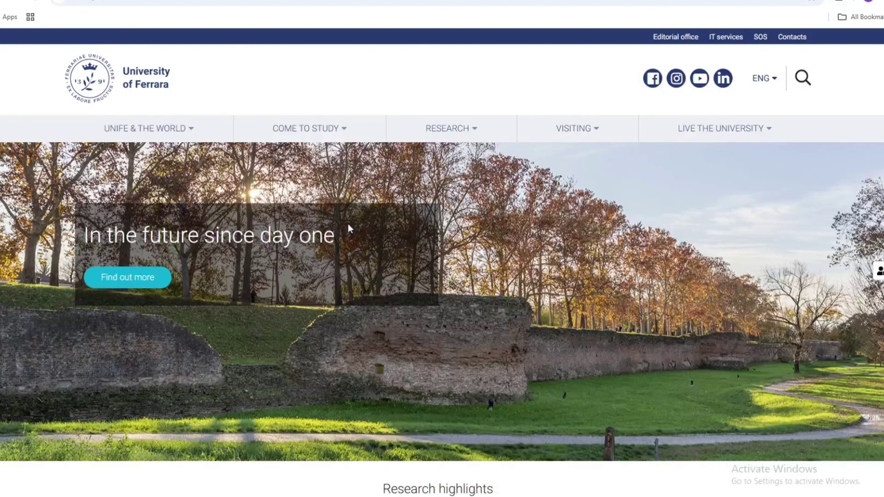
pyautogui.scroll(-3, 350, 230)
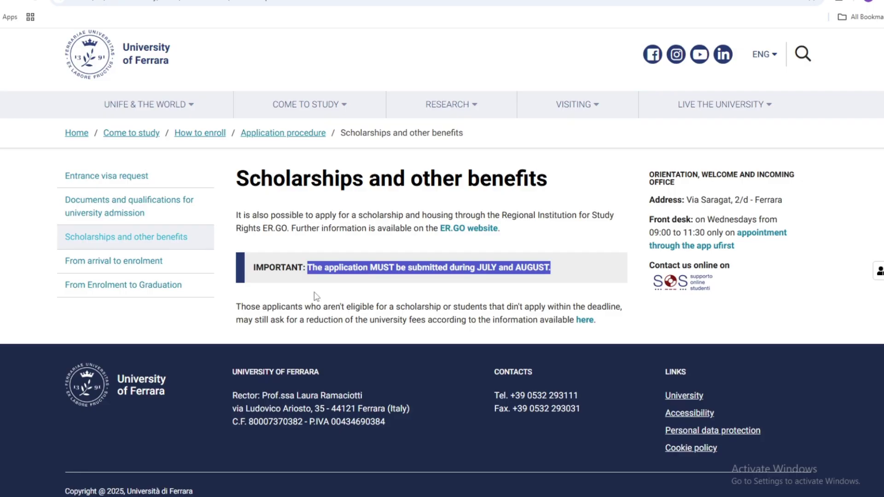
# Highlight the sentence on the Scholarships and other benefits page stating when the application must be submitted
pyautogui.click(308, 262)
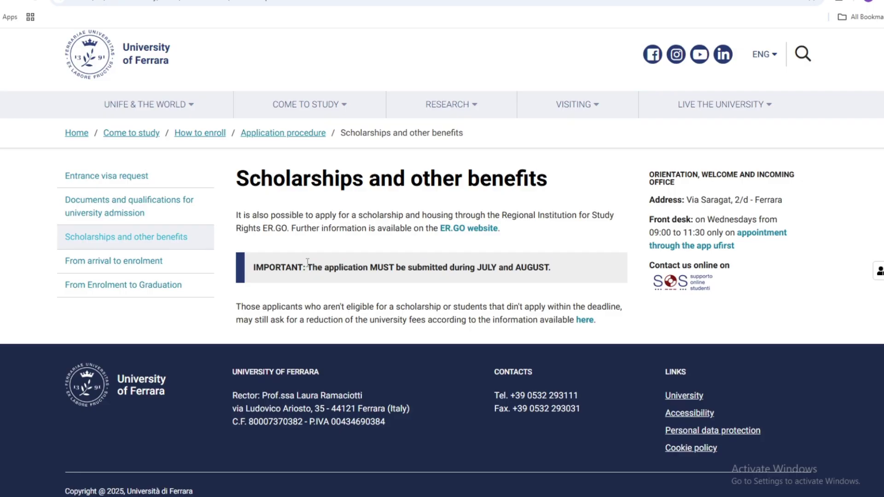
pyautogui.moveTo(308, 262); pyautogui.dragTo(552, 267)
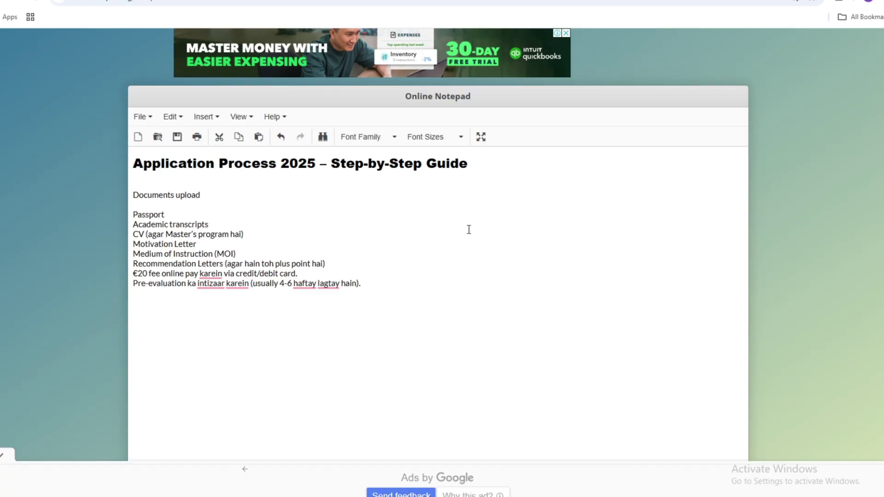
# Highlight the "Academic transcripts" line in the list of documents to upload, and clear the highlight after reading
pyautogui.click(198, 214)
pyautogui.click(246, 225)
pyautogui.hotkey('ctrl', 'shift', 'Left')
pyautogui.hotkey('ctrl', 'shift', 'Left')
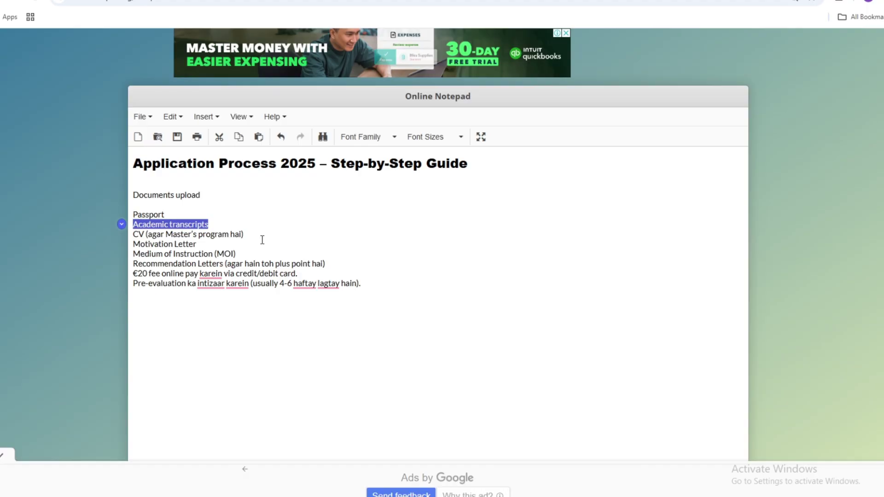
pyautogui.click(229, 224)
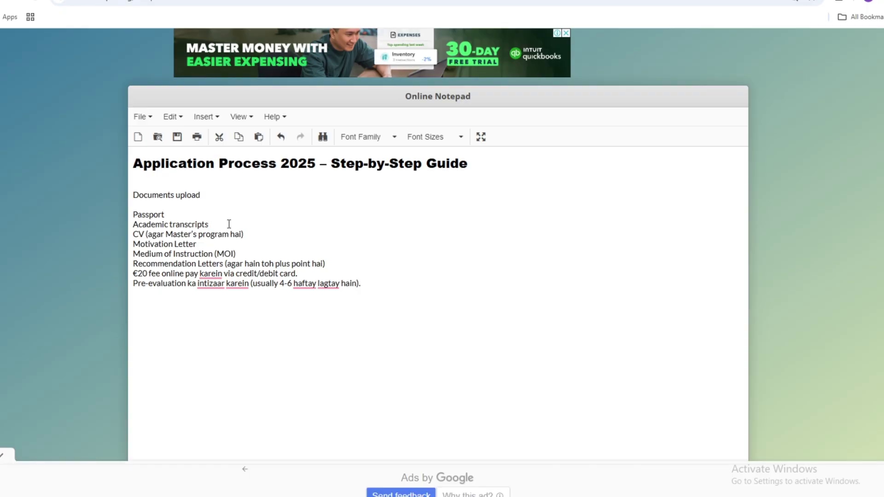
# Highlight the CV line and extend the highlight to the "Motivation Letter" line, and clear it after reading
pyautogui.tripleClick(254, 236)
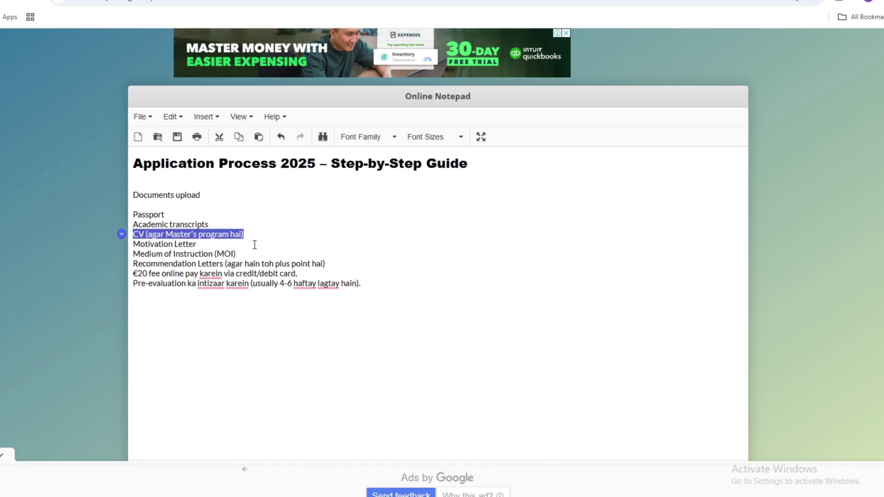
pyautogui.hotkey('shift', 'Down')
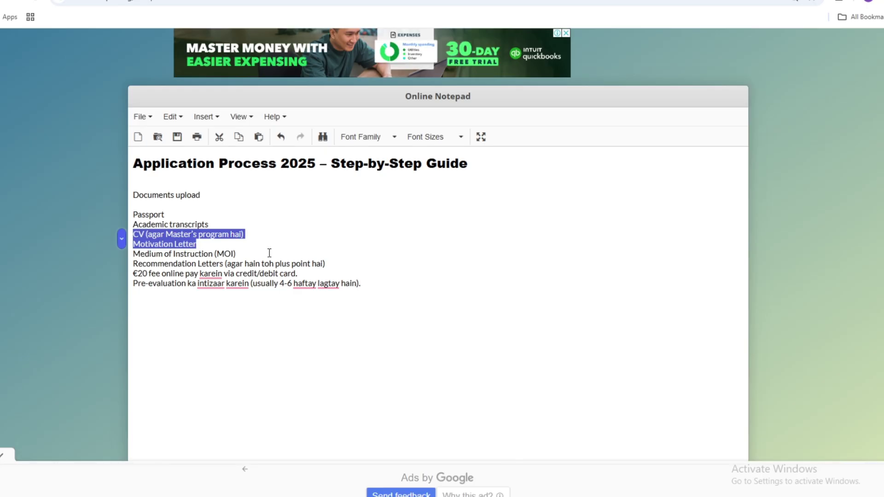
pyautogui.click(241, 253)
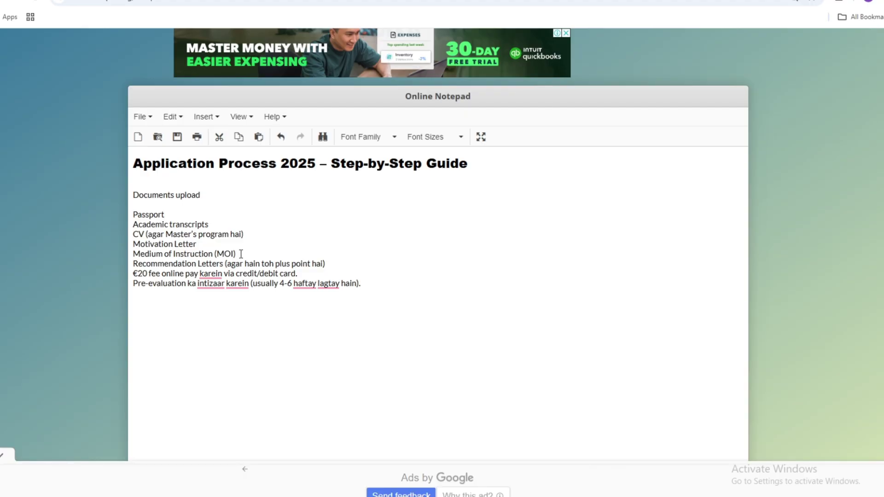
# Highlight the "Medium of Instruction (MOI)" line and the €20 online fee line in turn while reading the guide
pyautogui.tripleClick(240, 254)
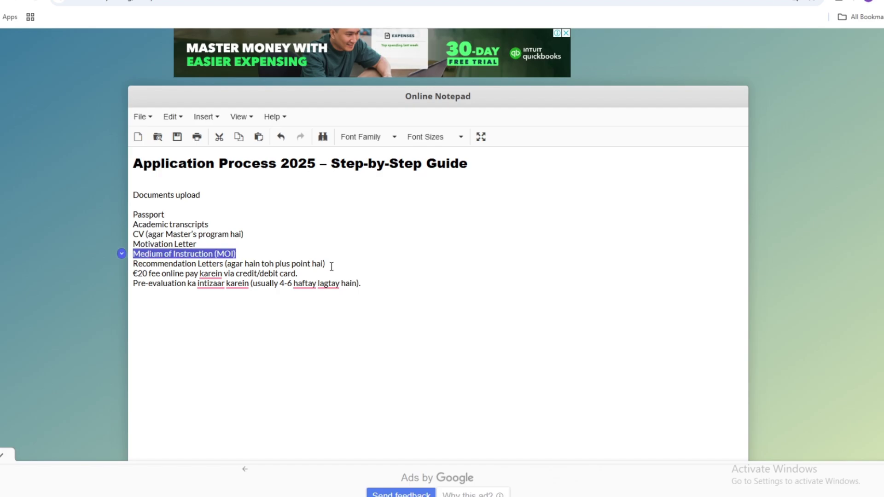
pyautogui.click(331, 265)
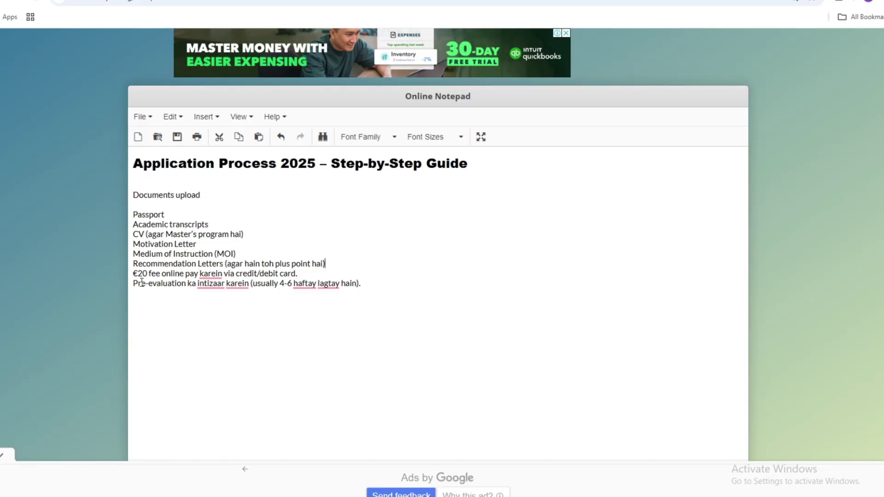
pyautogui.moveTo(134, 273); pyautogui.dragTo(307, 273)
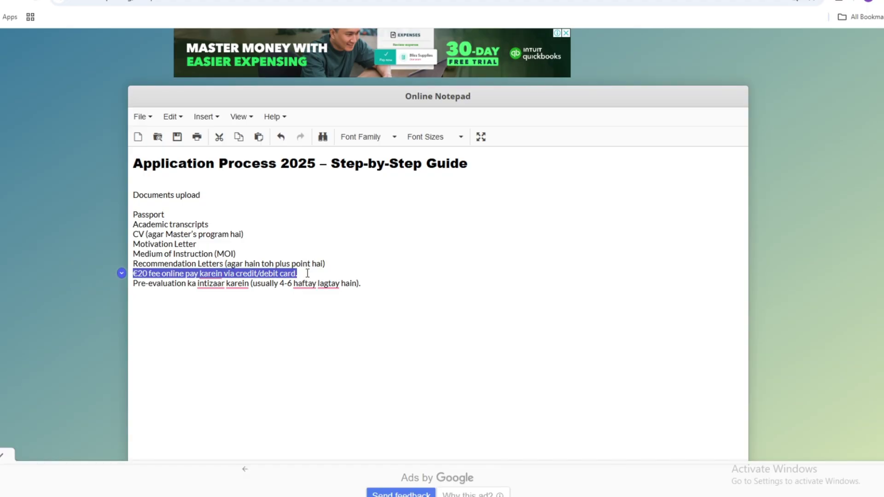
pyautogui.click(308, 273)
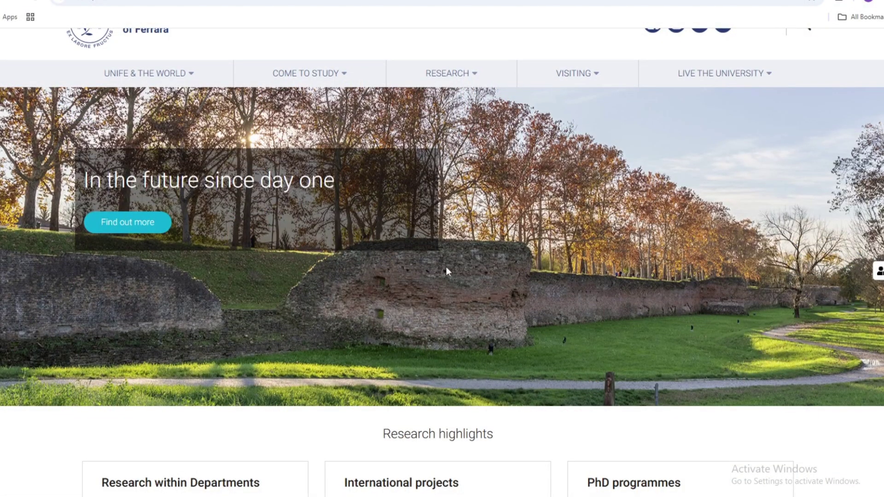
# Review the university home page down to the Research highlights section and back to the main navigation
pyautogui.scroll(-2, 446, 268)
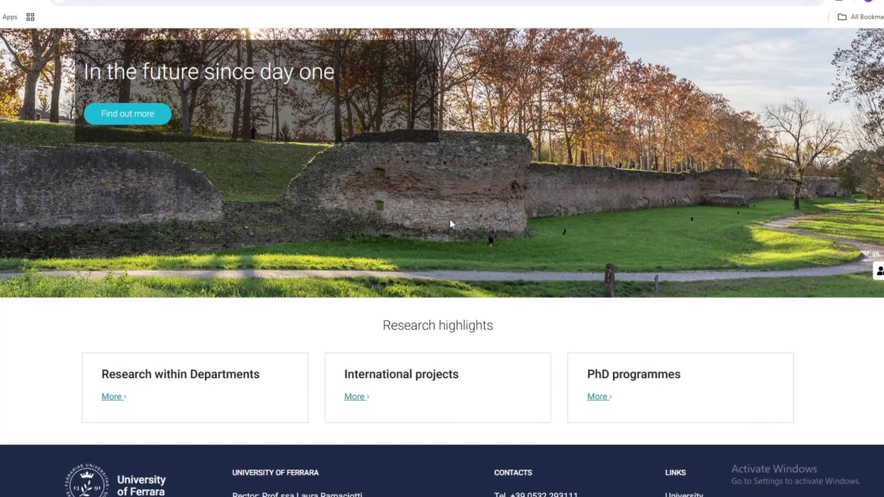
pyautogui.scroll(4, 443, 220)
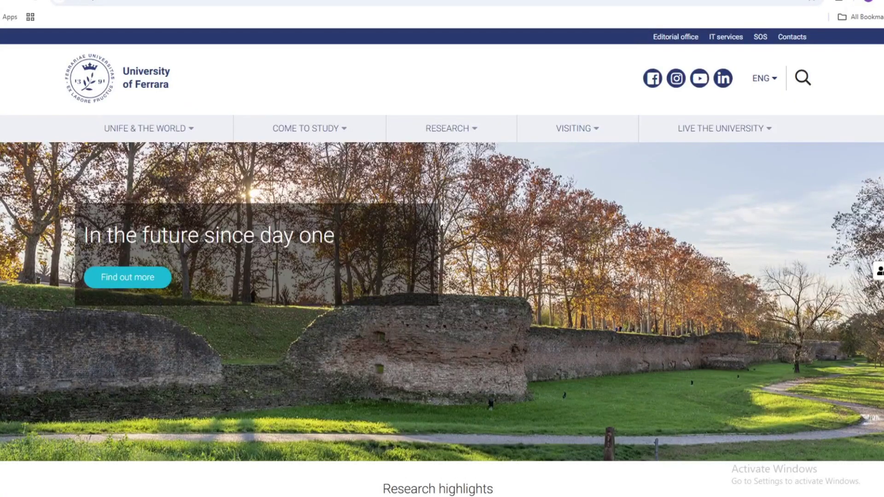
pyautogui.scroll(-5, 430, 282)
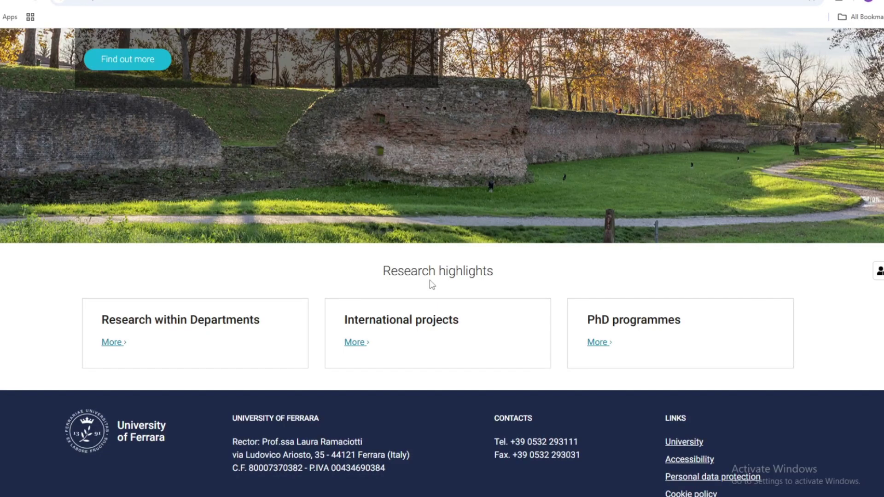
pyautogui.scroll(4, 432, 284)
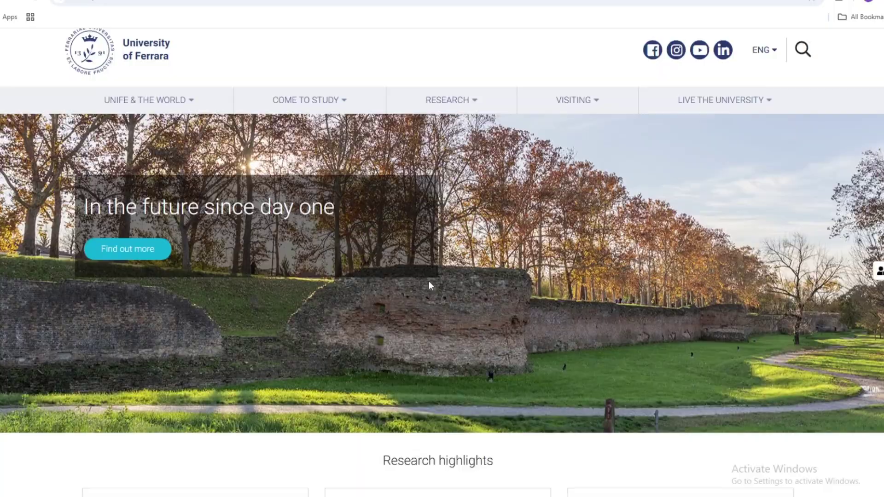
# Return to the Google results for the university and open "Apply online! - University of Ferrara" in a new tab
pyautogui.hotkey('alt', 'Left')
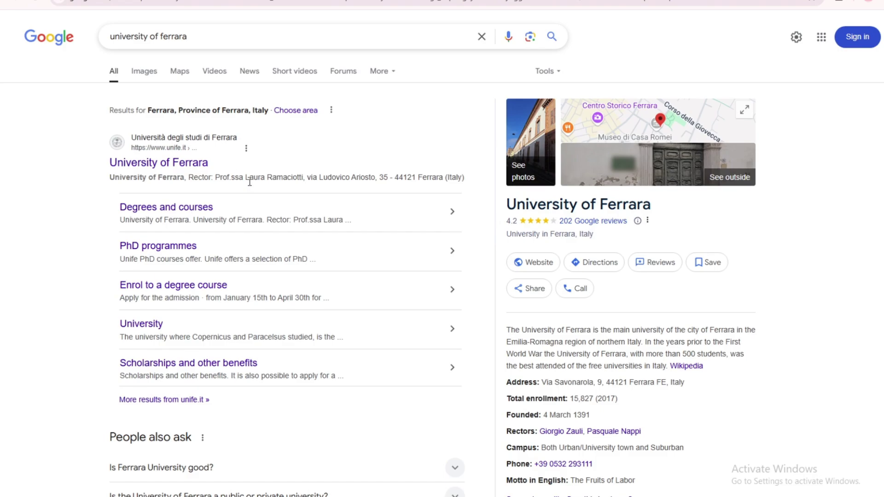
pyautogui.scroll(-2, 288, 195)
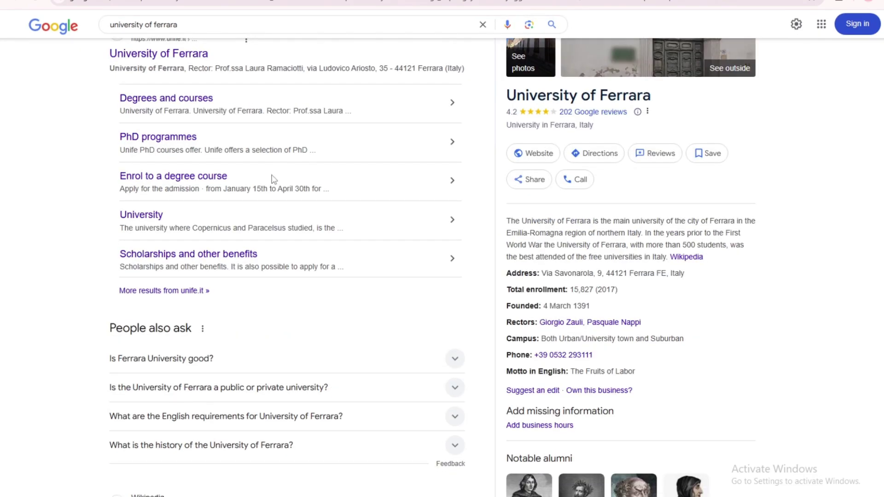
pyautogui.scroll(2, 274, 179)
pyautogui.scroll(-4, 276, 178)
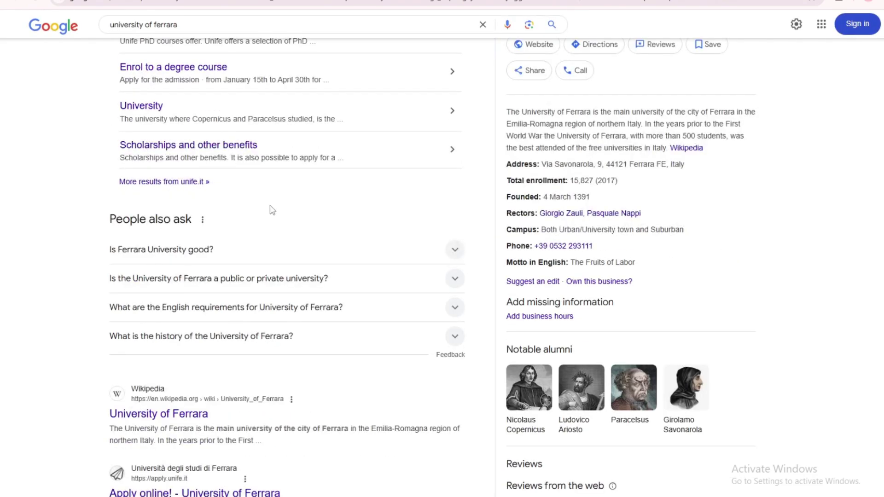
pyautogui.scroll(-2, 288, 282)
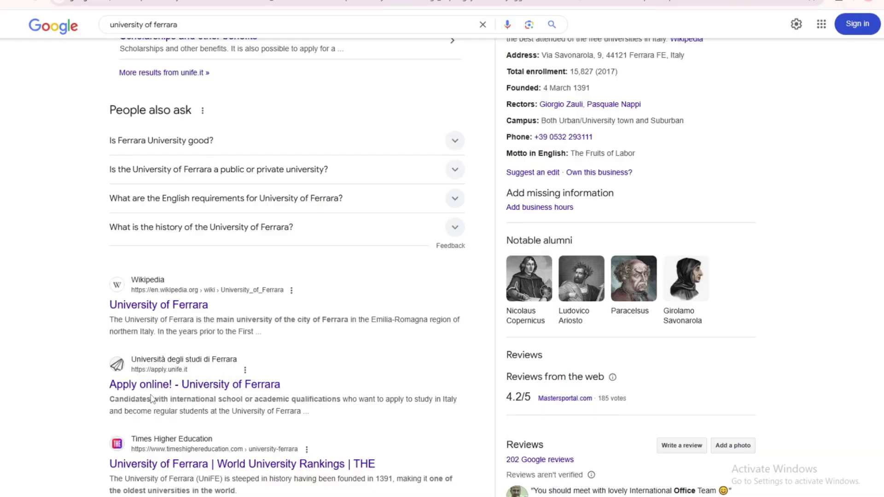
pyautogui.rightClick(172, 389)
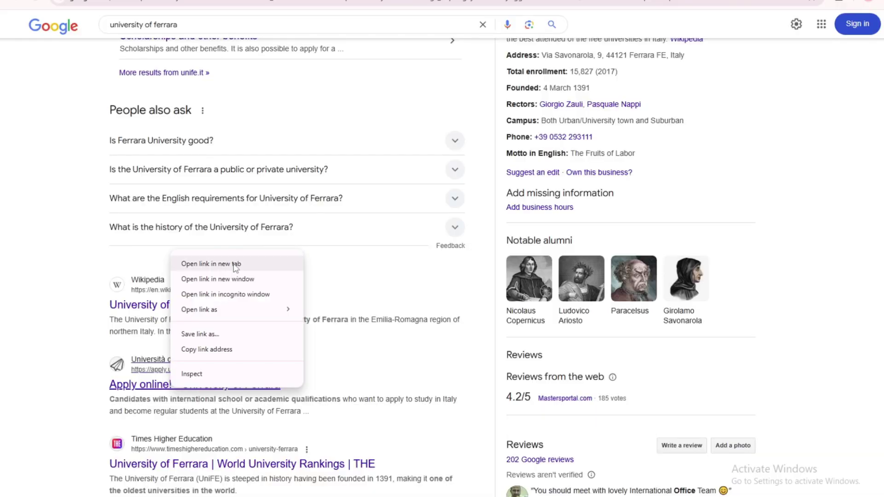
pyautogui.click(235, 265)
pyautogui.hotkey('ctrl', 'Tab')
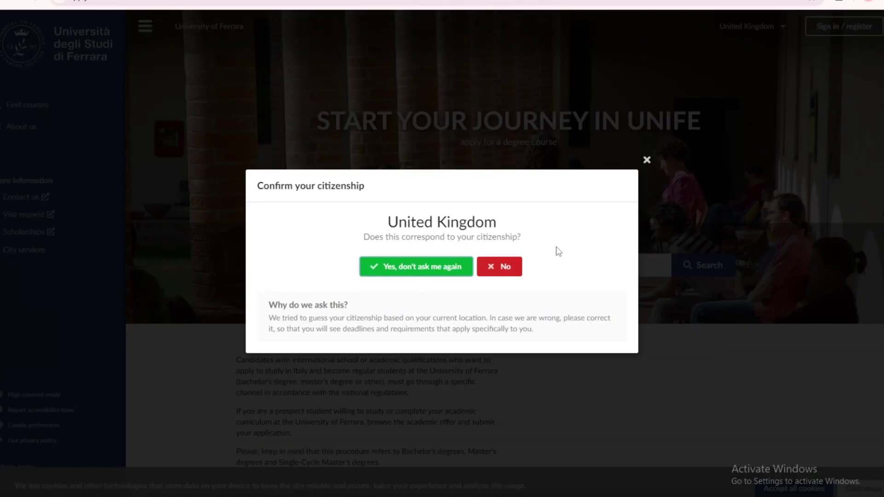
# Confirm United Kingdom as the citizenship and open the course search page to review its filters
pyautogui.click(424, 268)
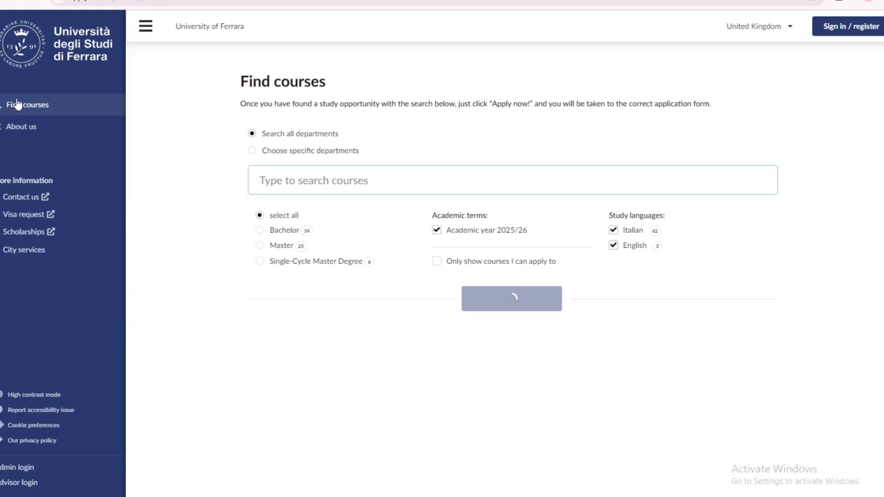
pyautogui.scroll(-2, 505, 178)
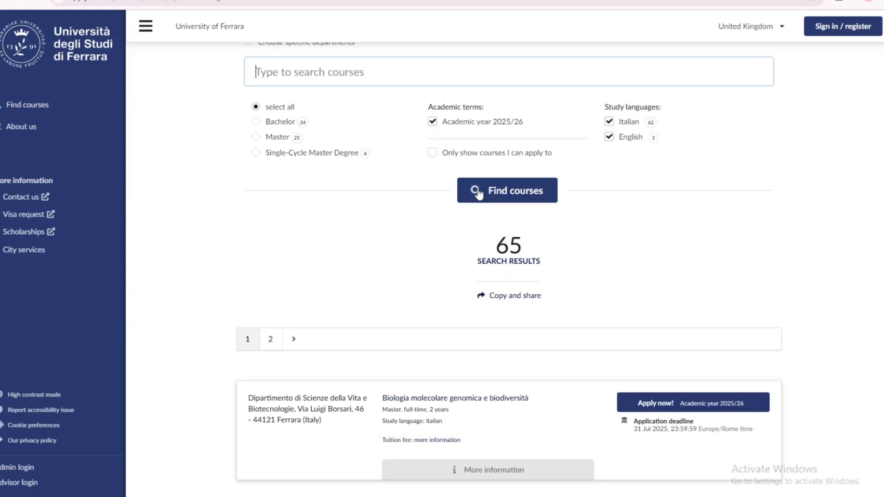
pyautogui.scroll(1, 478, 193)
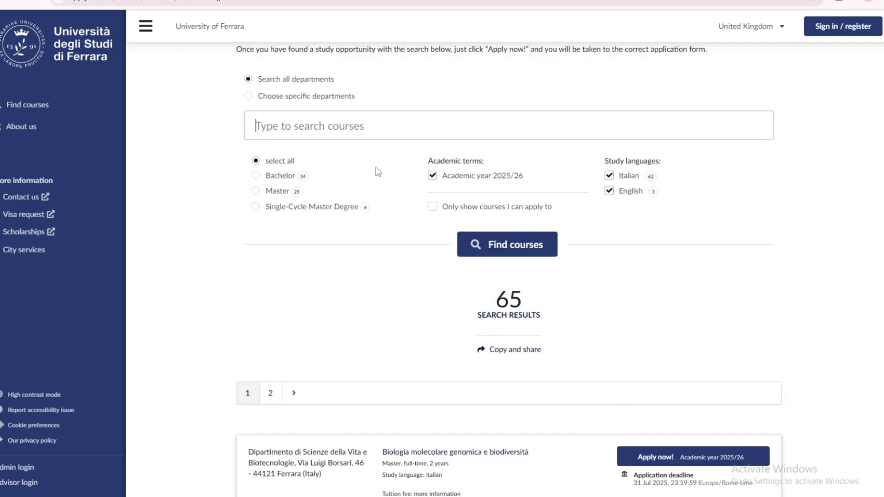
# Search for English-taught Bachelor courses for academic year 2025/26, excluding Italian and showing only courses open to the applicant
pyautogui.click(609, 189)
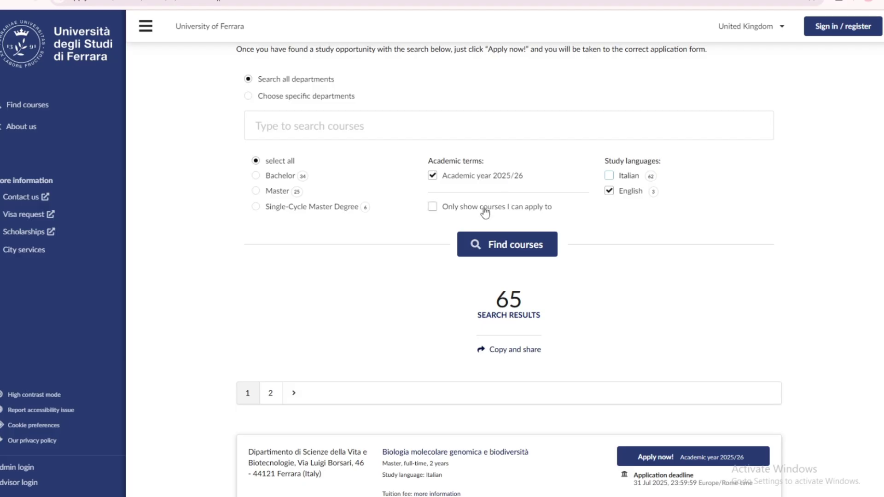
pyautogui.click(453, 212)
pyautogui.click(287, 178)
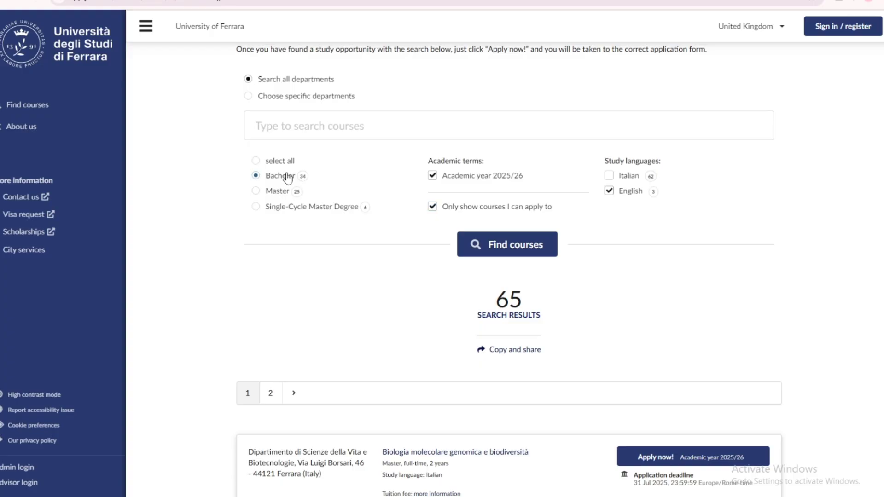
pyautogui.click(480, 259)
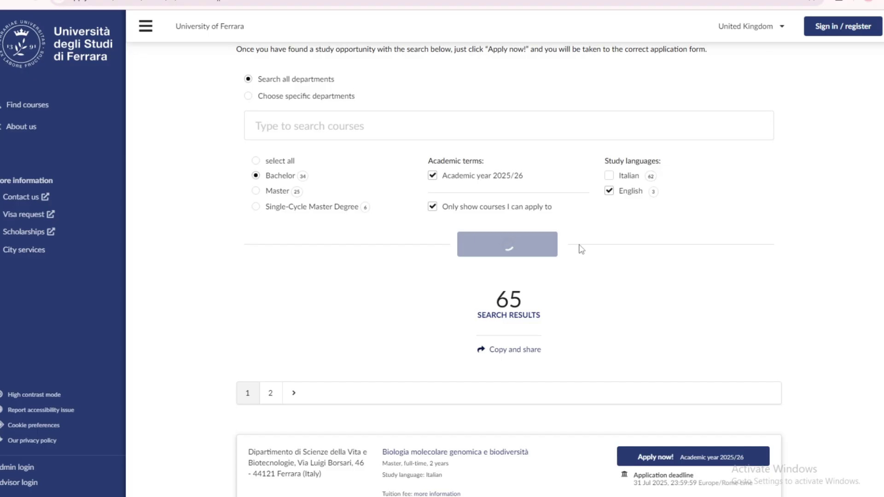
# Change the degree type to Master and run the course search again
pyautogui.scroll(-1, 582, 250)
pyautogui.scroll(1, 582, 250)
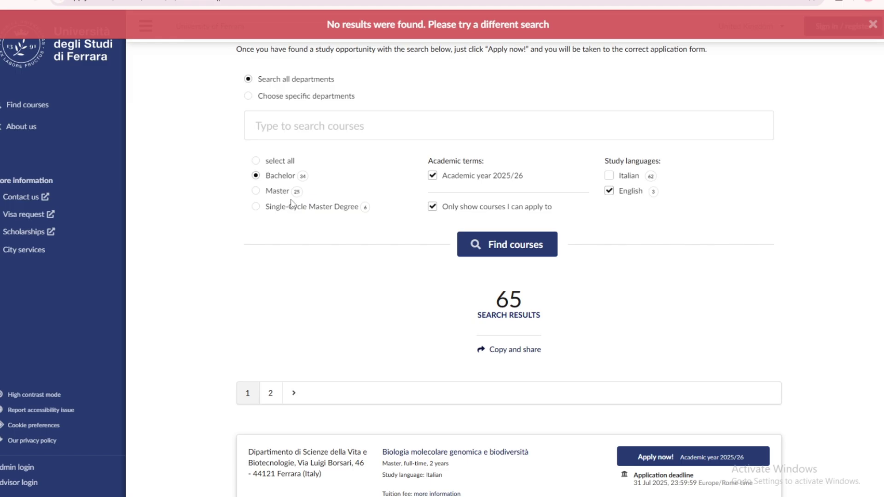
pyautogui.click(277, 190)
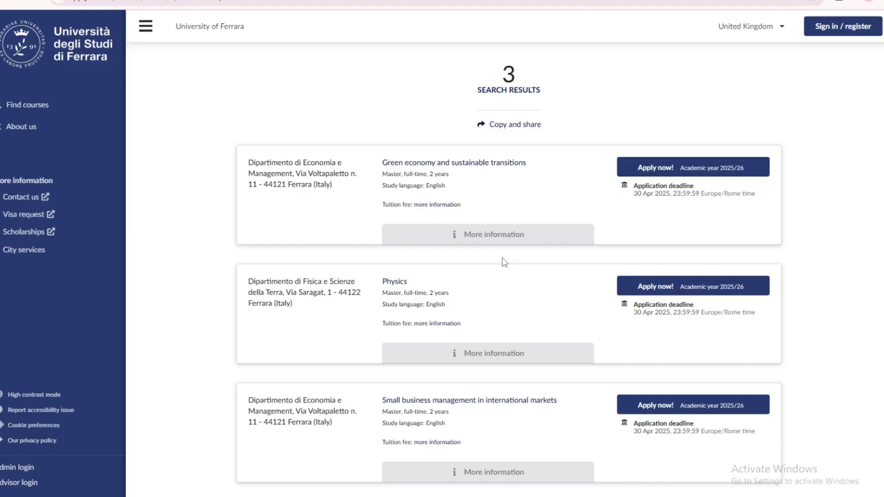
# Highlight the Master listings in turn, including Physics and "Small business management in international markets", and clear the highlight after reading
pyautogui.moveTo(504, 262); pyautogui.dragTo(531, 439)
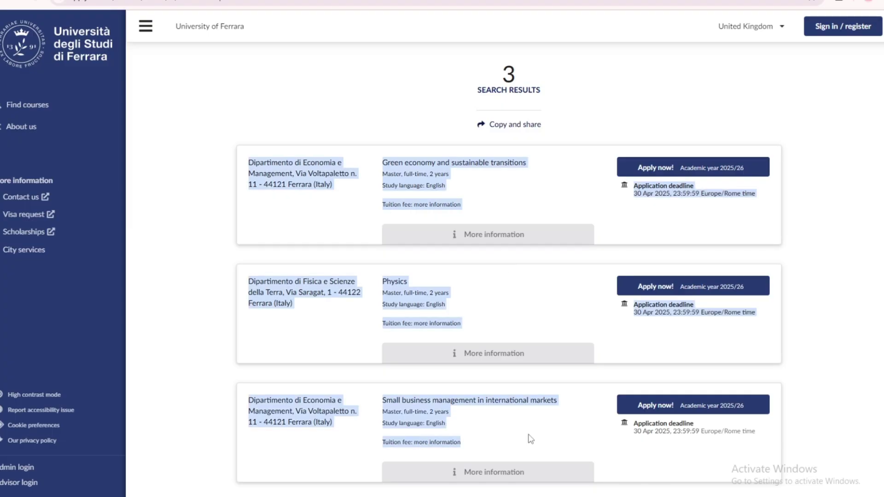
pyautogui.click(531, 439)
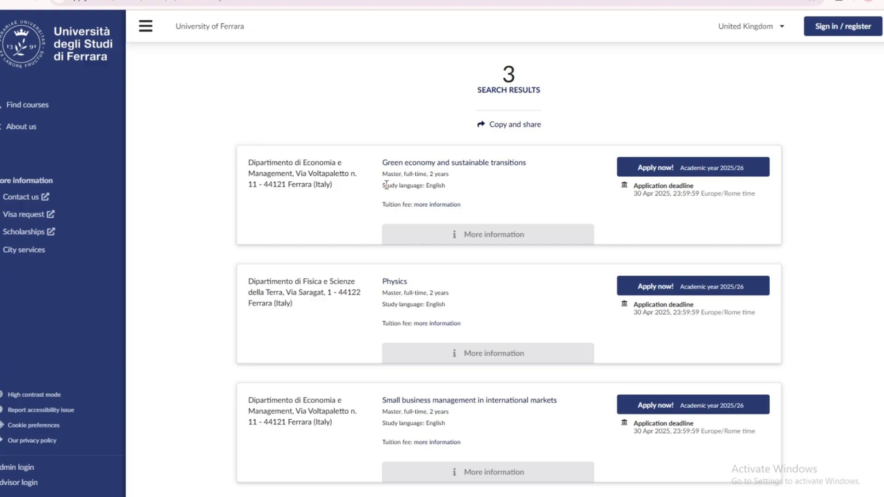
pyautogui.moveTo(383, 304); pyautogui.dragTo(461, 323)
pyautogui.click(455, 423)
pyautogui.moveTo(382, 162); pyautogui.dragTo(403, 162)
pyautogui.moveTo(248, 292); pyautogui.dragTo(439, 294)
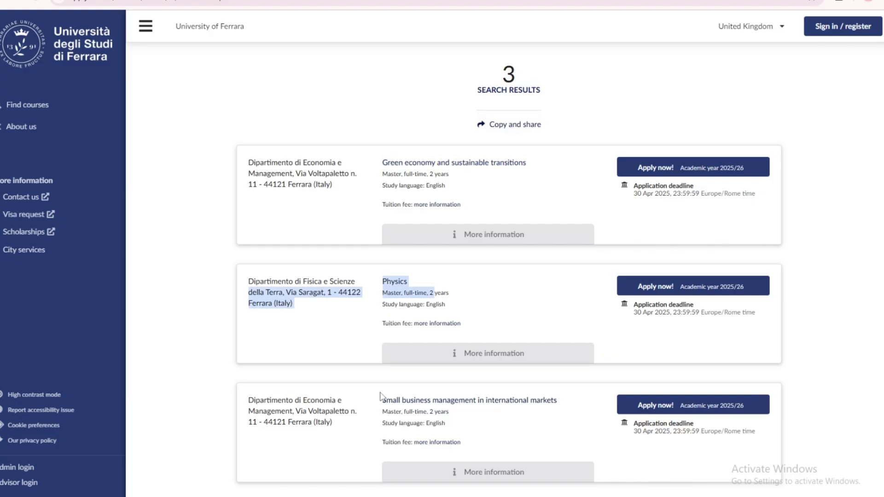
pyautogui.moveTo(382, 400); pyautogui.dragTo(557, 400)
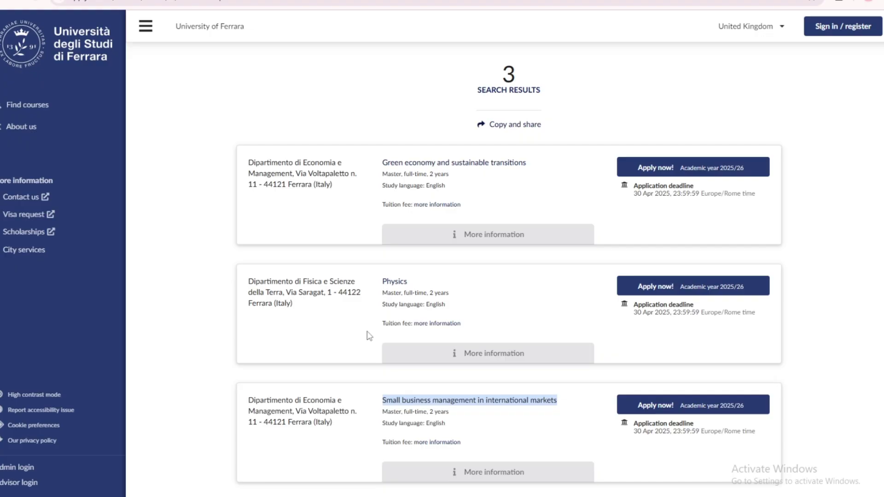
pyautogui.click(335, 347)
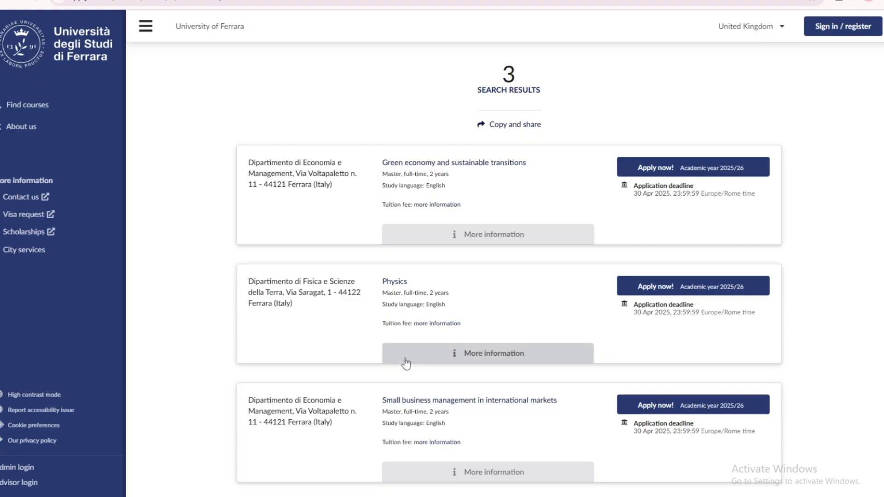
# Open the Physics course details and highlight the nominal duration and the rows from study location to study language
pyautogui.click(521, 363)
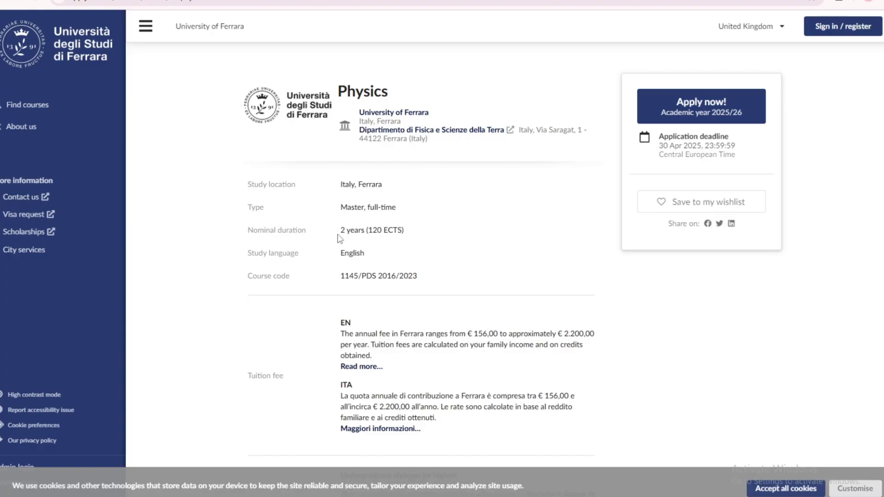
pyautogui.moveTo(340, 229); pyautogui.dragTo(414, 231)
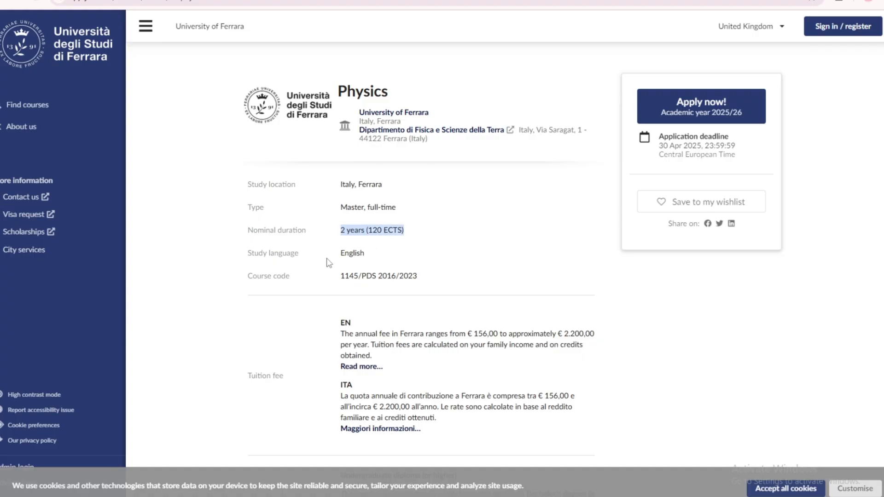
pyautogui.moveTo(328, 262); pyautogui.dragTo(247, 182)
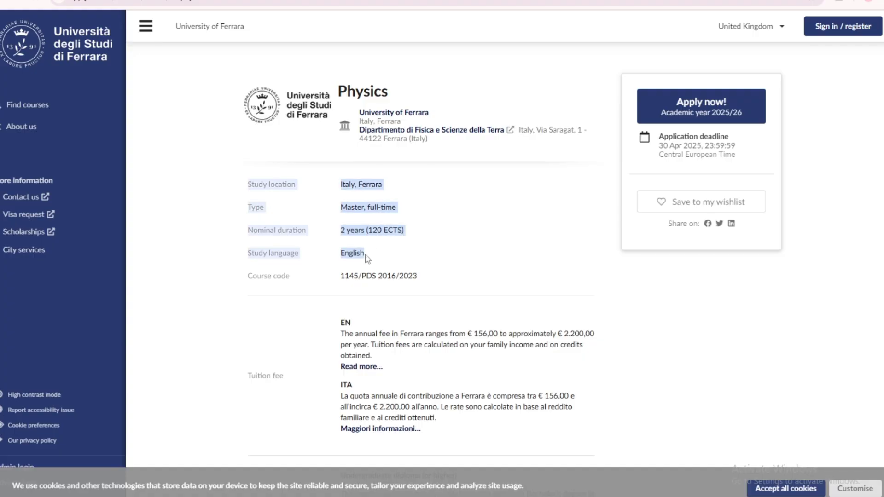
pyautogui.click(251, 288)
# Read the Tuition fee section, highlighting the English text's annual fee range and the family income and credits conditions
pyautogui.scroll(-3, 252, 288)
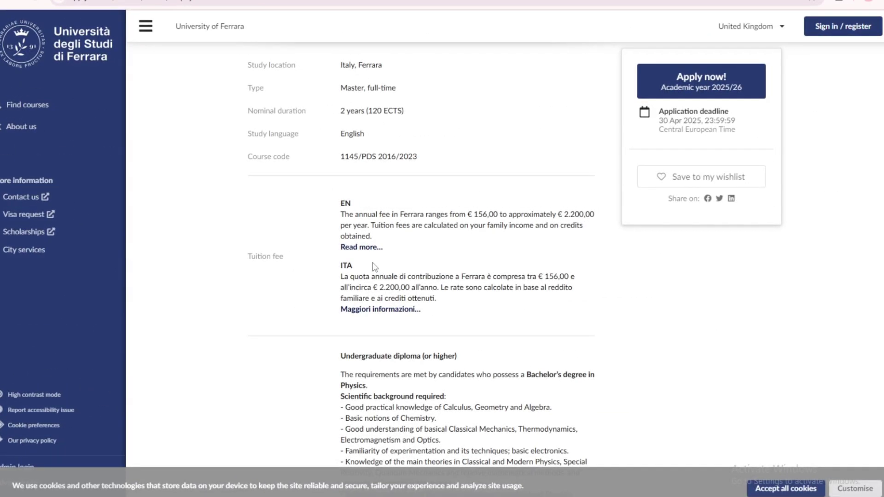
pyautogui.moveTo(336, 205); pyautogui.dragTo(384, 206)
pyautogui.moveTo(341, 266); pyautogui.dragTo(366, 270)
pyautogui.click(416, 275)
pyautogui.moveTo(341, 205); pyautogui.dragTo(354, 206)
pyautogui.moveTo(473, 215); pyautogui.dragTo(534, 226)
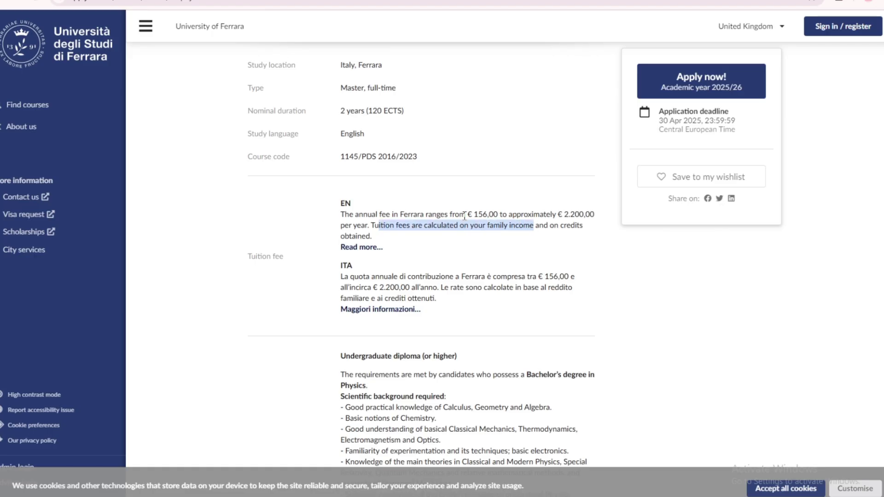
pyautogui.moveTo(466, 214); pyautogui.dragTo(602, 216)
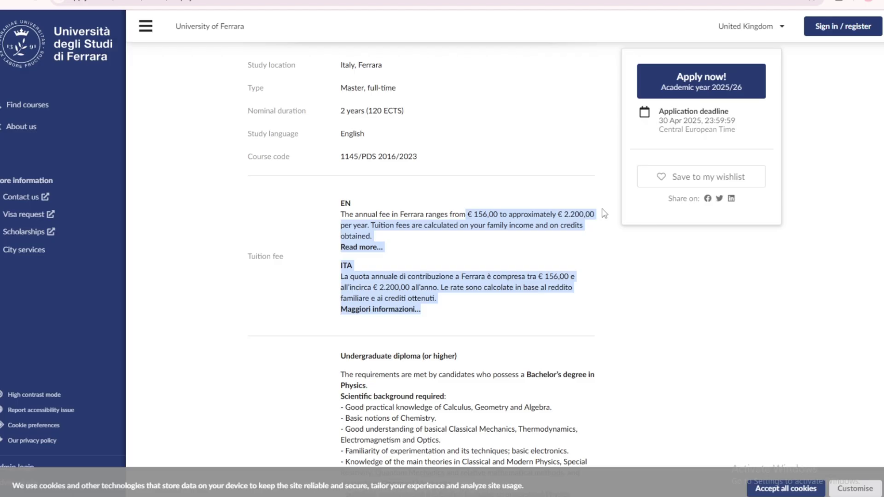
pyautogui.click(414, 247)
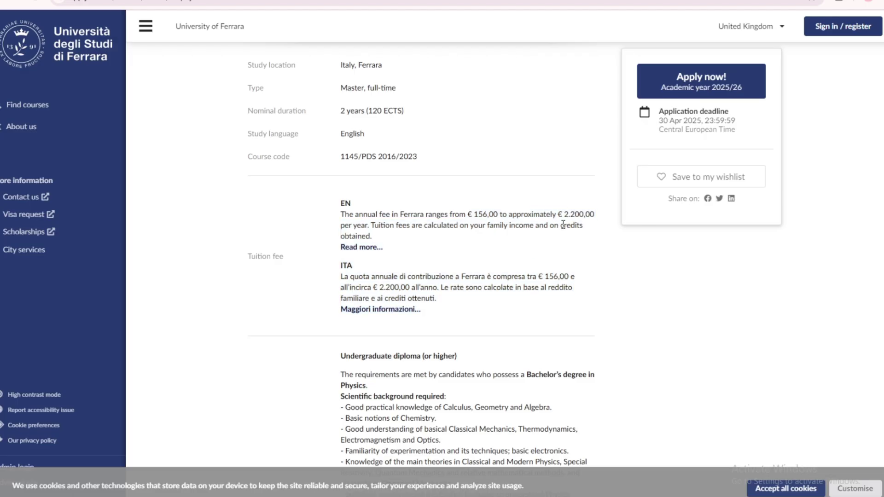
pyautogui.moveTo(561, 224); pyautogui.dragTo(450, 238)
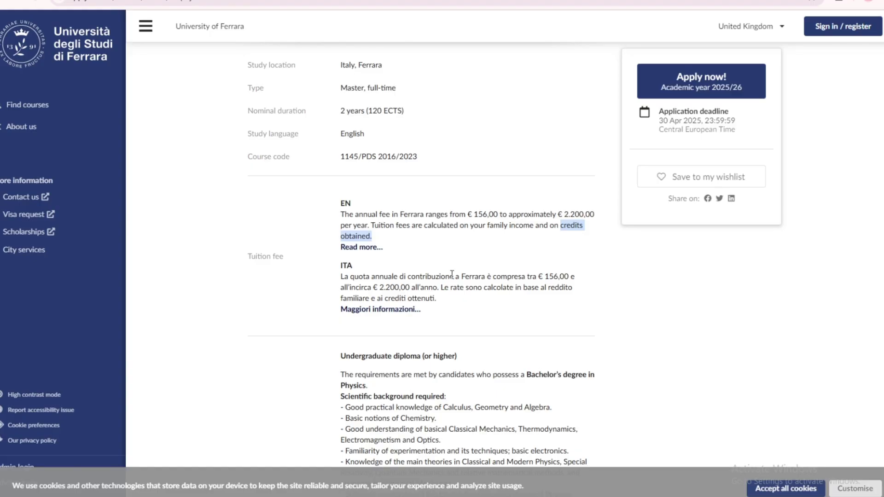
# Highlight the "Undergraduate diploma (or higher)" heading and the "Bachelor's degree in Physics" requirement
pyautogui.scroll(-4, 458, 315)
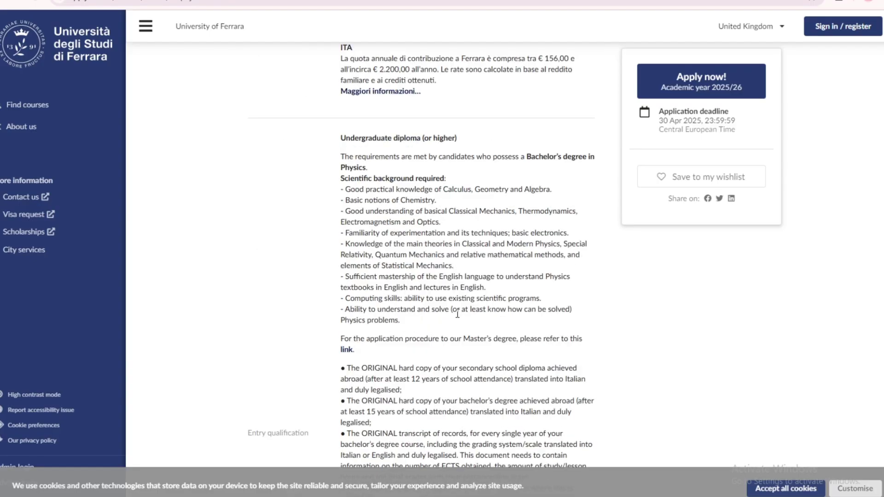
pyautogui.moveTo(338, 138); pyautogui.dragTo(465, 141)
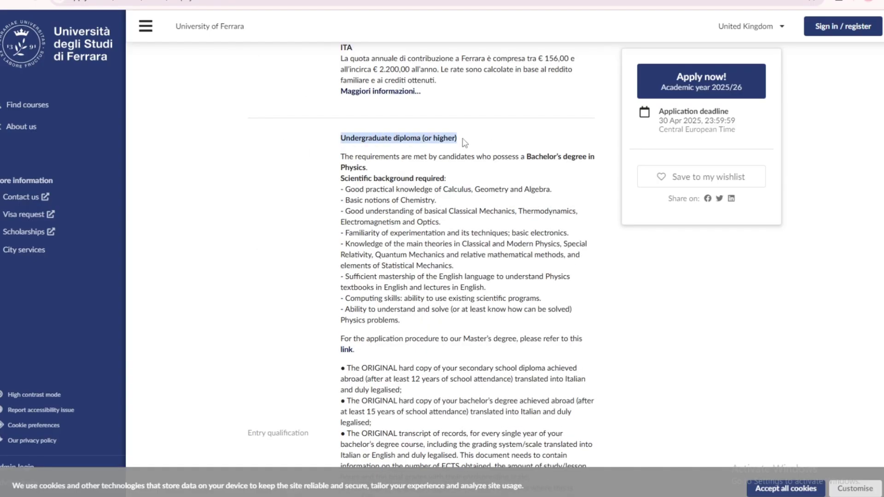
pyautogui.moveTo(343, 138); pyautogui.dragTo(382, 165)
pyautogui.moveTo(341, 138); pyautogui.dragTo(459, 143)
pyautogui.moveTo(341, 169); pyautogui.dragTo(369, 173)
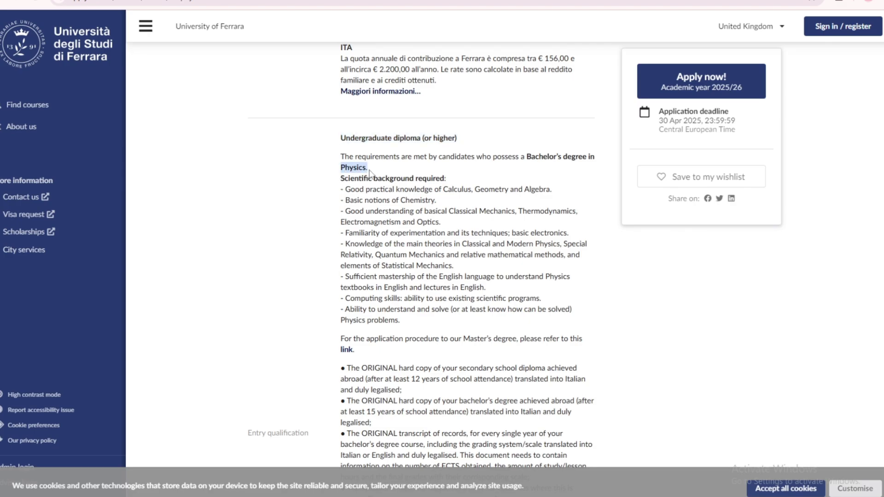
pyautogui.moveTo(529, 157); pyautogui.dragTo(404, 170)
# Highlight the mathematics and chemistry background requirements, and the whole passage from the undergraduate diploma heading to "Physics problems"
pyautogui.scroll(-2, 405, 170)
pyautogui.click(345, 156)
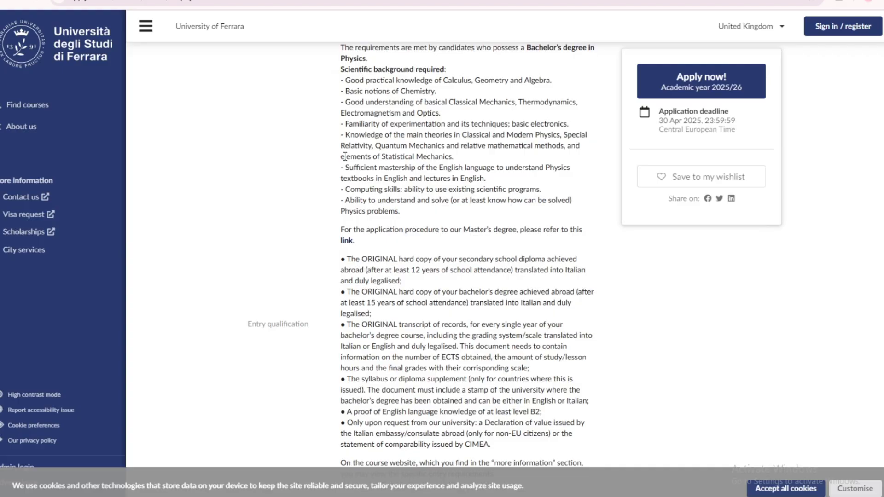
pyautogui.moveTo(343, 77); pyautogui.dragTo(559, 91)
pyautogui.click(334, 100)
pyautogui.moveTo(339, 94); pyautogui.dragTo(437, 96)
pyautogui.click(356, 112)
pyautogui.scroll(1, 356, 115)
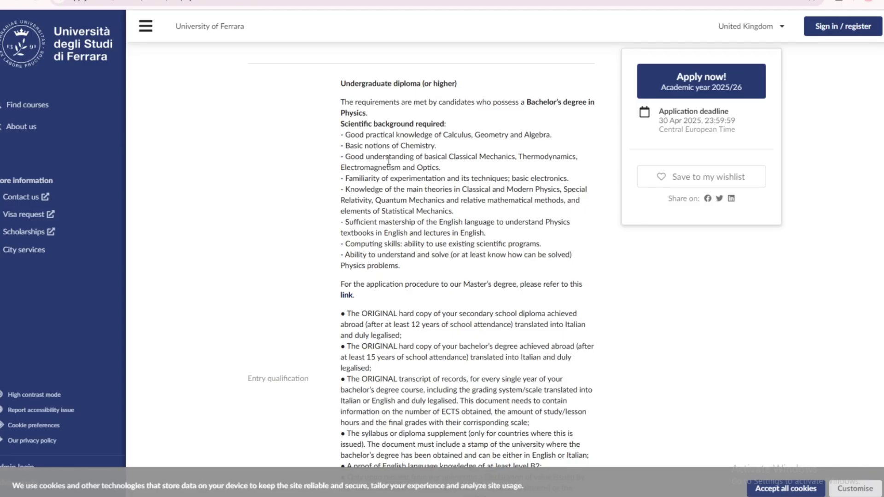
pyautogui.moveTo(340, 83); pyautogui.dragTo(420, 269)
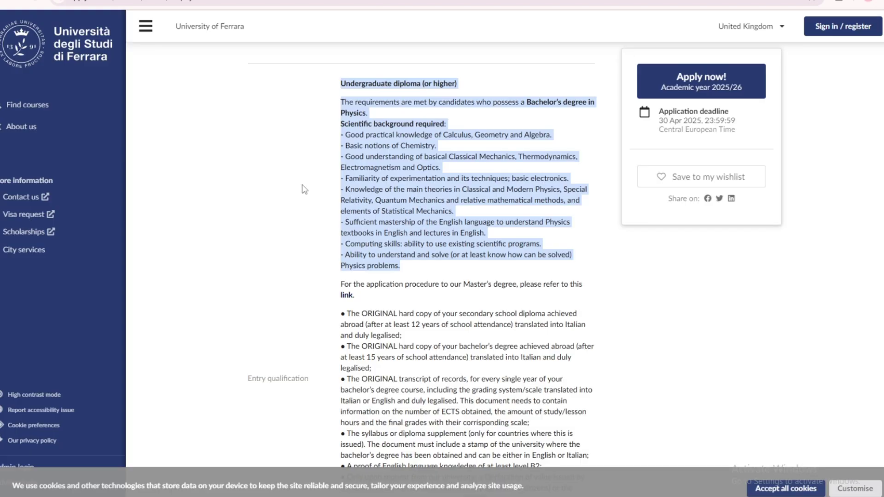
# Highlight the secondary school diploma, bachelor's degree and transcript of records items in turn in the required documents list
pyautogui.scroll(-2, 320, 177)
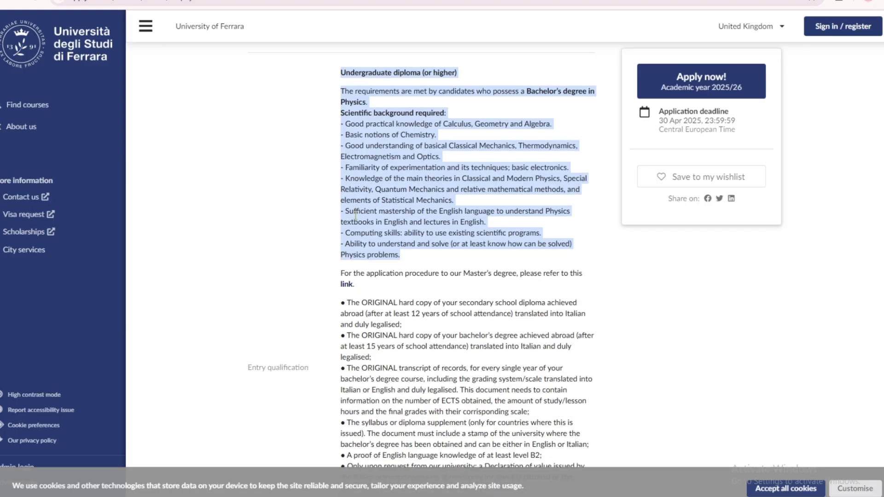
pyautogui.scroll(-1, 366, 255)
pyautogui.click(345, 184)
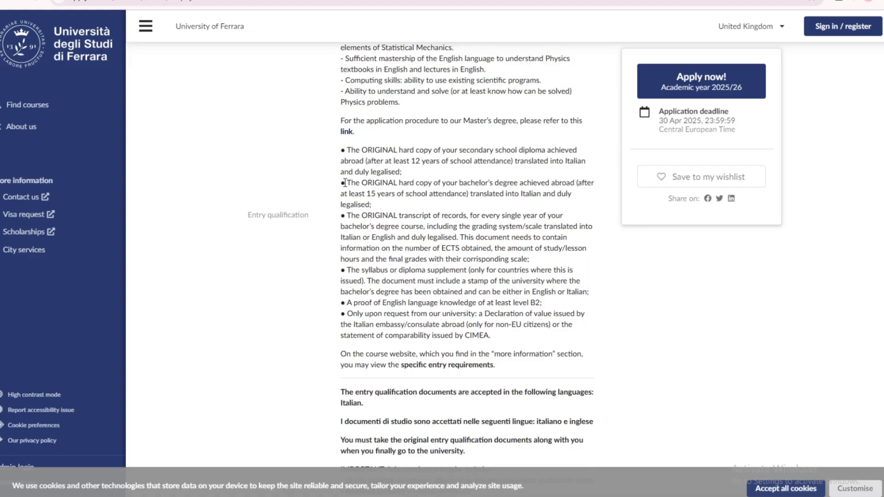
pyautogui.moveTo(347, 148); pyautogui.dragTo(584, 175)
pyautogui.click(334, 218)
pyautogui.moveTo(341, 185); pyautogui.dragTo(586, 199)
pyautogui.scroll(-1, 403, 224)
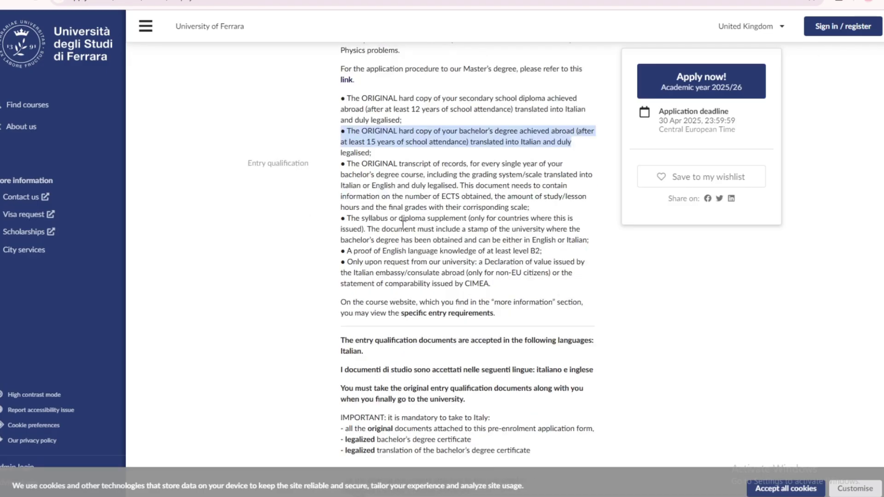
pyautogui.moveTo(346, 162); pyautogui.dragTo(456, 183)
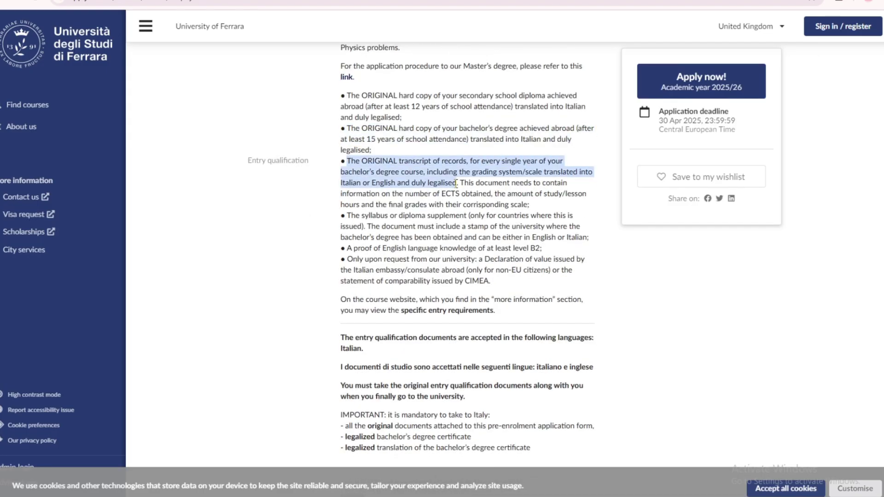
# Highlight "CIMEA" in the statement of comparability item and the application deadline beside the Physics course details
pyautogui.scroll(-1, 441, 208)
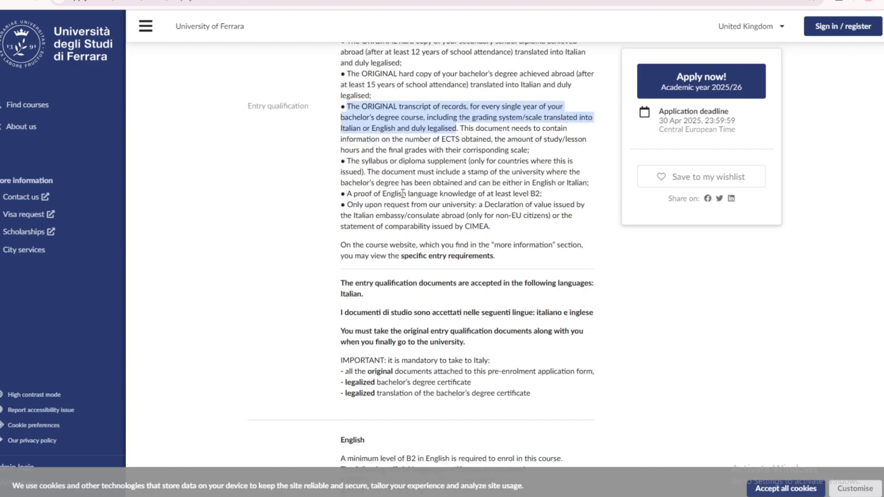
pyautogui.moveTo(465, 226); pyautogui.dragTo(502, 231)
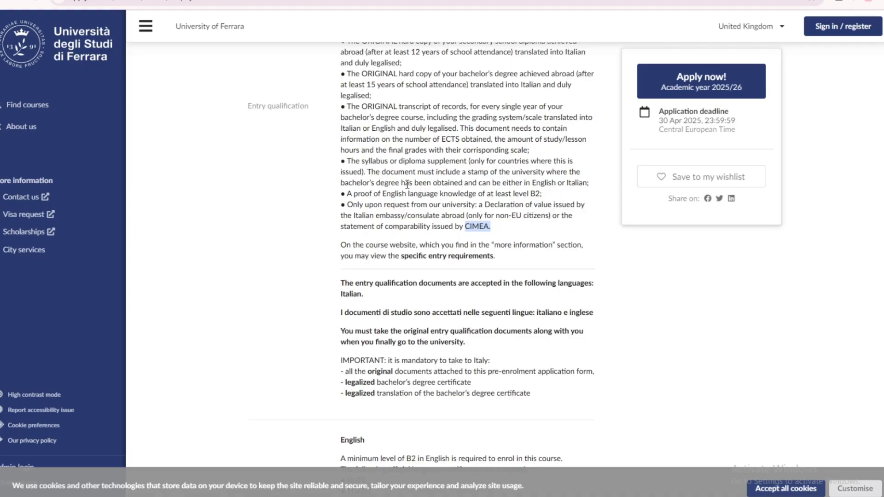
pyautogui.scroll(1, 407, 184)
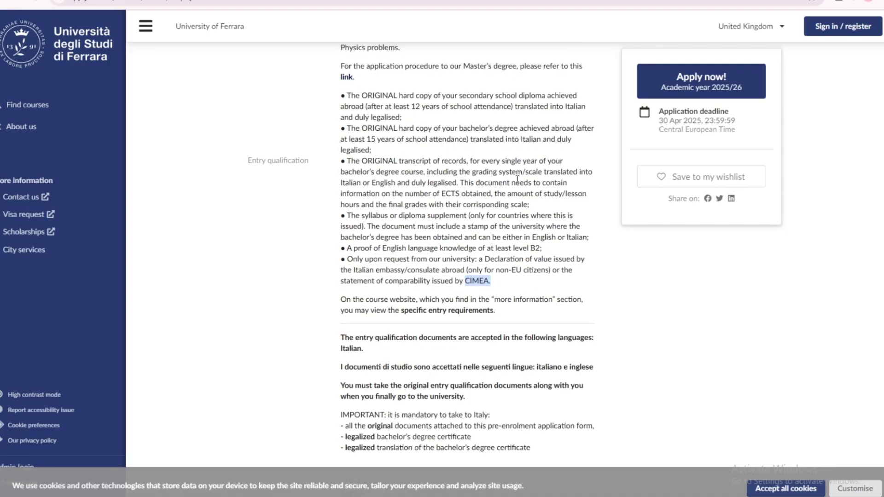
pyautogui.moveTo(657, 112); pyautogui.dragTo(735, 122)
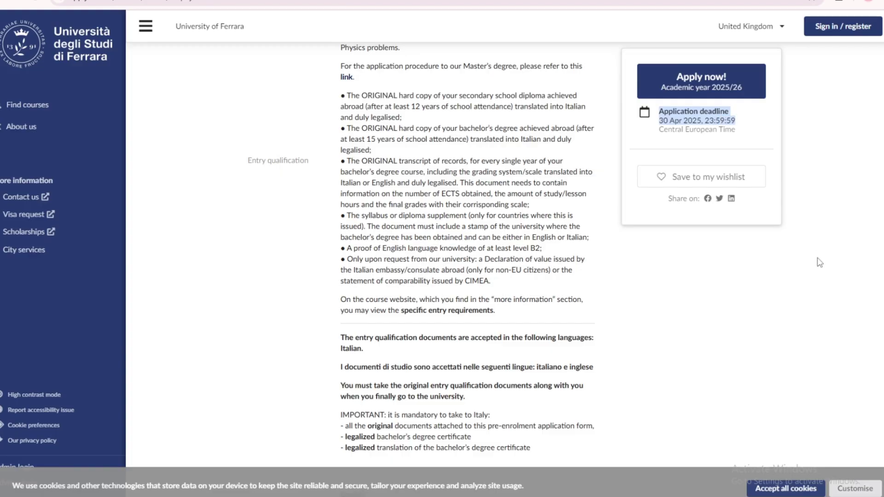
# Highlight the minimum B2 English level, "CAMBRIDGE" and "Any other official language certificate" in the language requirements
pyautogui.scroll(3, 820, 262)
pyautogui.scroll(5, 442, 341)
pyautogui.scroll(-7, 441, 340)
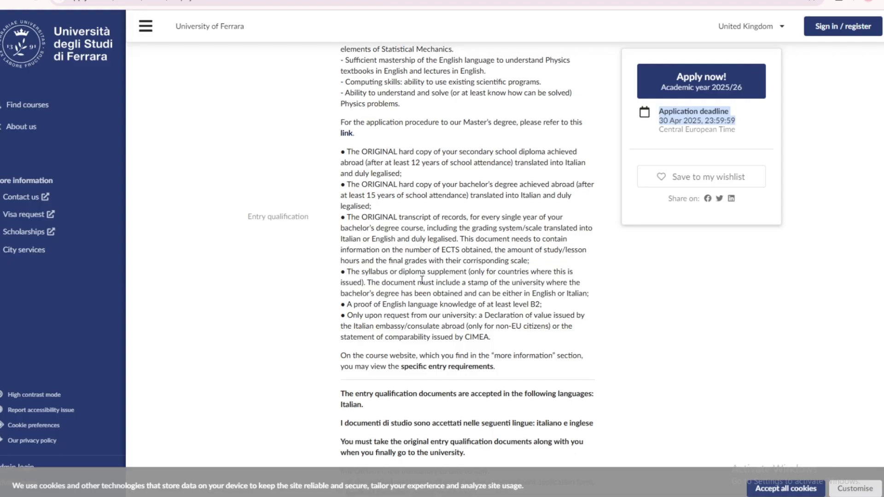
pyautogui.scroll(-6, 335, 254)
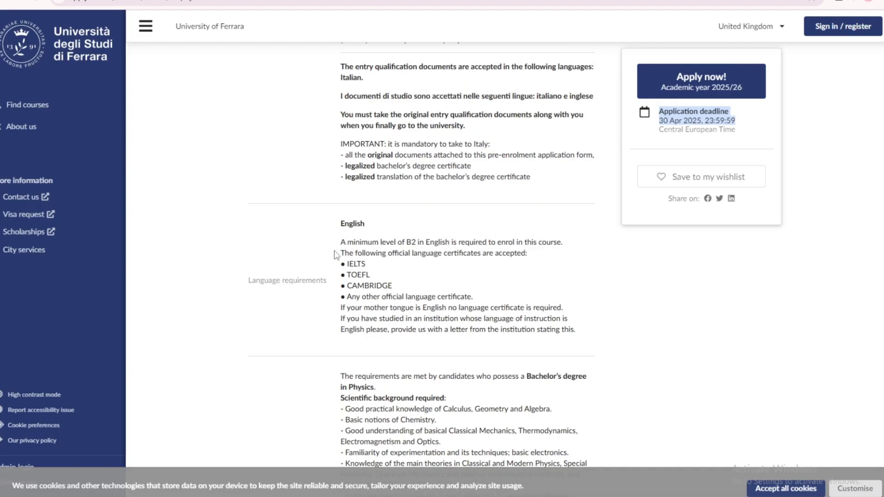
pyautogui.moveTo(337, 238); pyautogui.dragTo(566, 243)
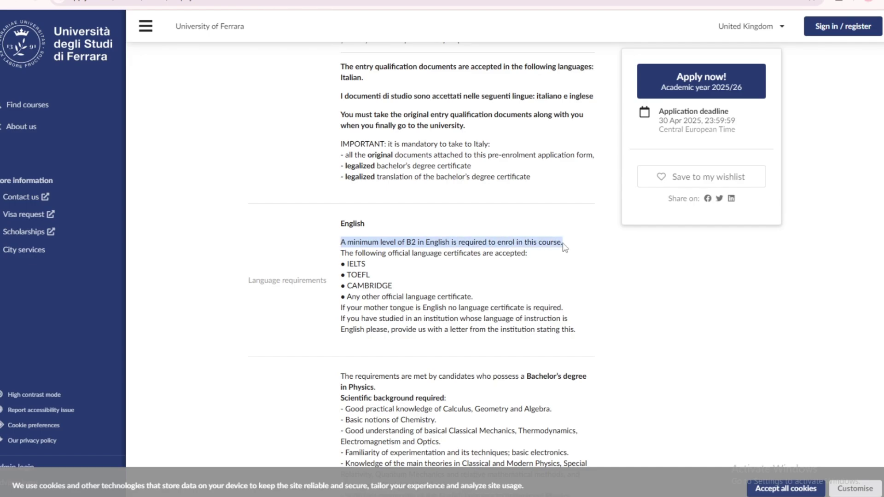
pyautogui.click(372, 269)
pyautogui.moveTo(353, 286); pyautogui.dragTo(393, 286)
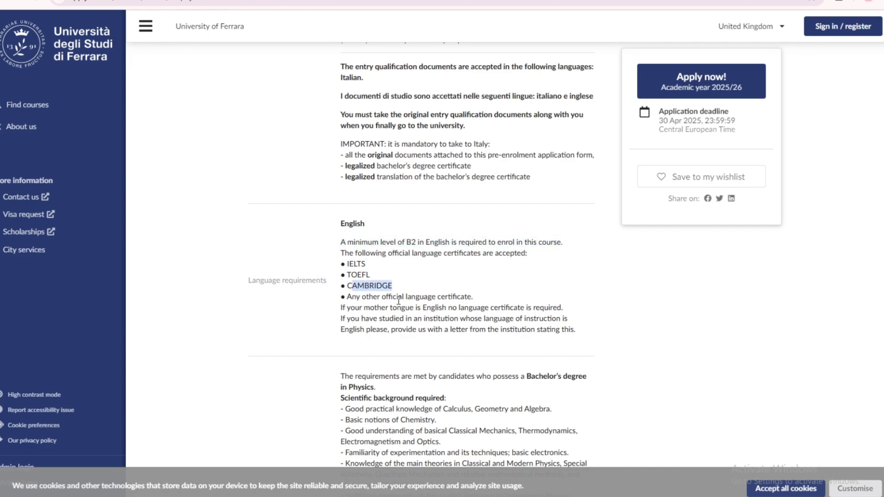
pyautogui.scroll(-1, 378, 302)
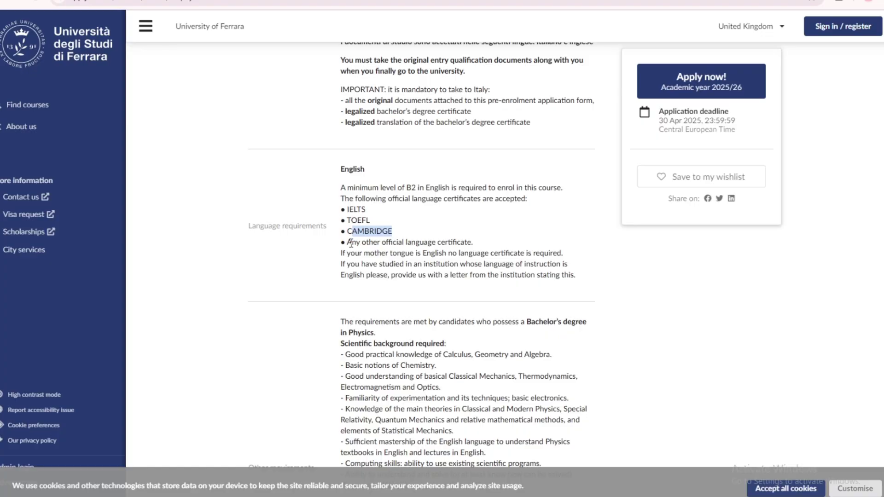
pyautogui.moveTo(349, 242); pyautogui.dragTo(474, 243)
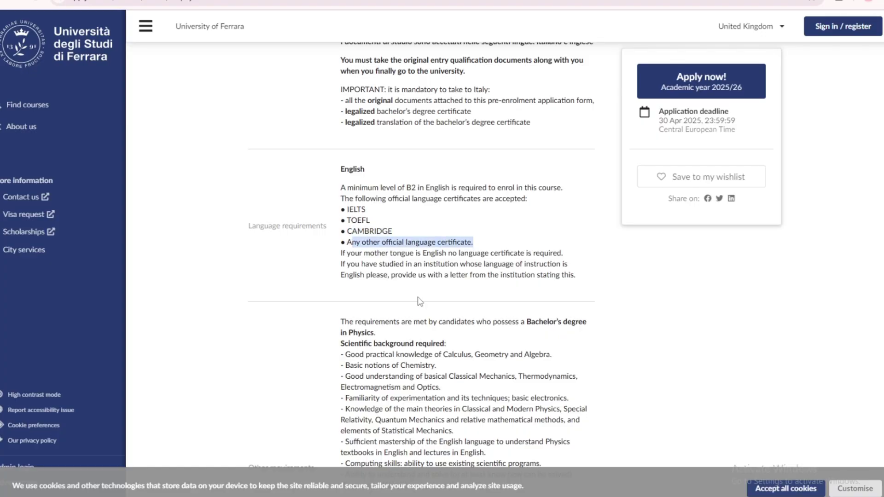
# Highlight the language rules for native English speakers and for applicants who studied at an English-taught institution
pyautogui.scroll(1, 421, 302)
pyautogui.moveTo(341, 319); pyautogui.dragTo(576, 330)
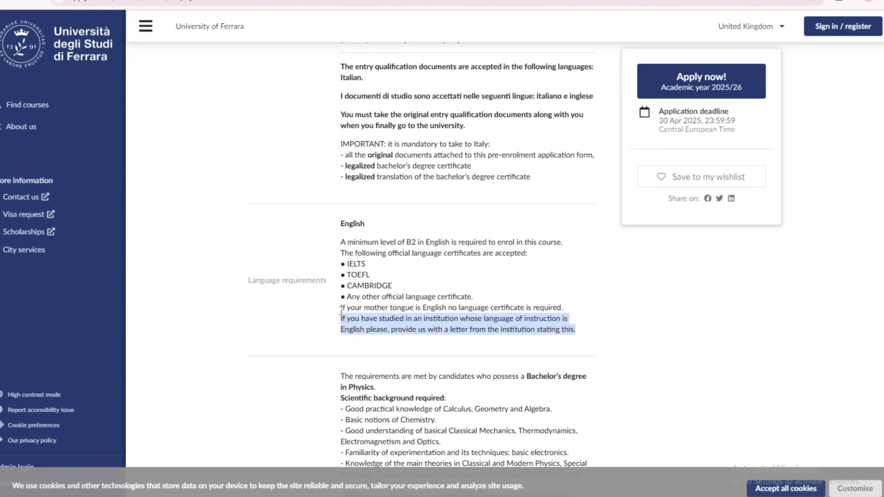
pyautogui.moveTo(342, 308); pyautogui.dragTo(570, 311)
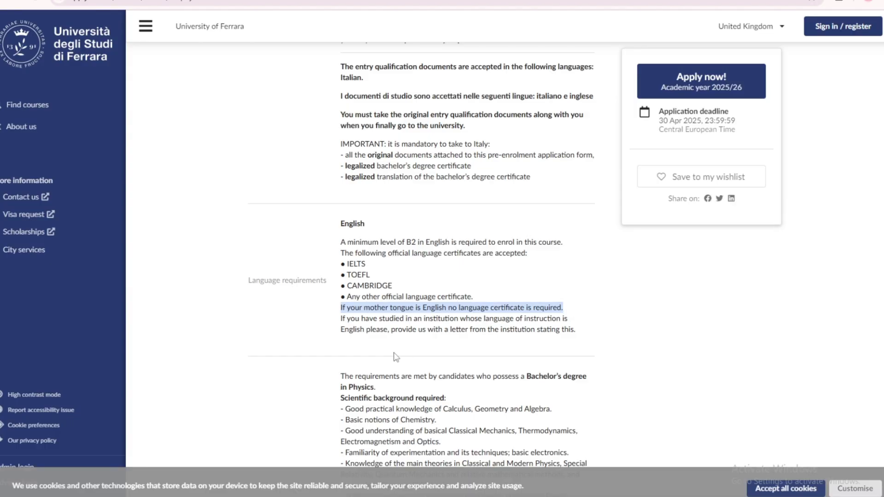
pyautogui.click(342, 328)
pyautogui.moveTo(341, 321); pyautogui.dragTo(579, 330)
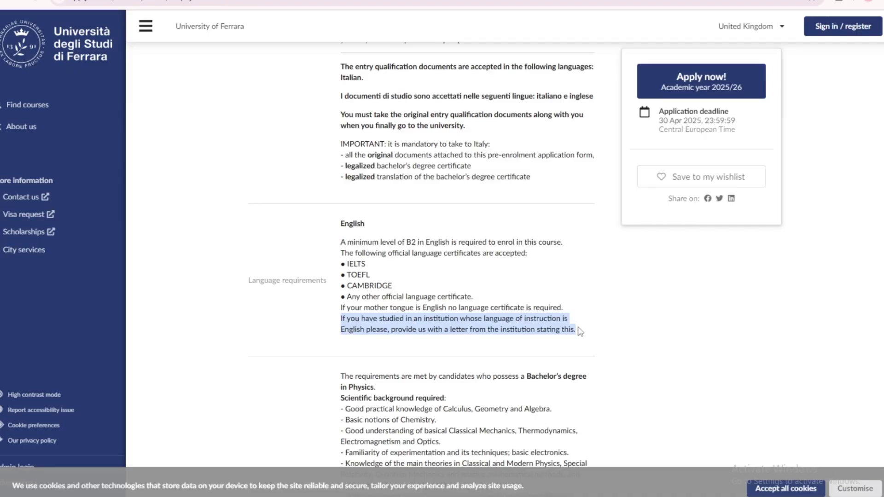
pyautogui.moveTo(371, 228); pyautogui.dragTo(340, 224)
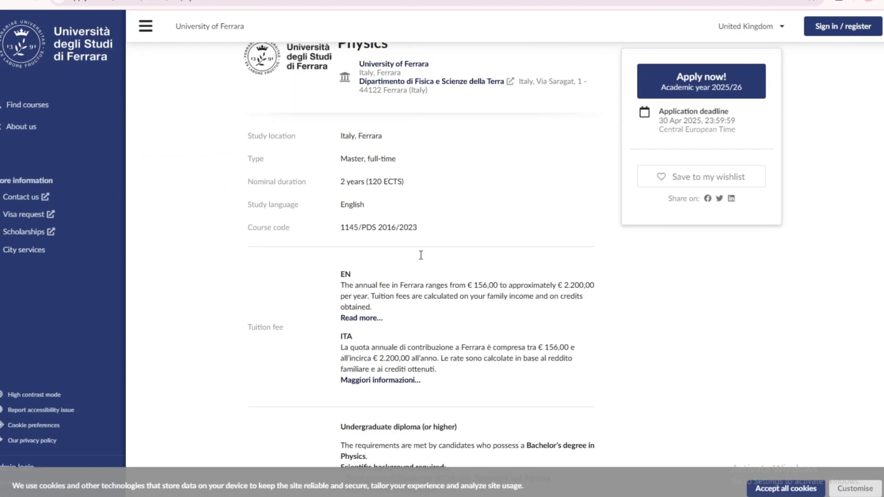
# Highlight the Overview section and the Programme structure section of the Physics course page in turn
pyautogui.scroll(-5, 428, 299)
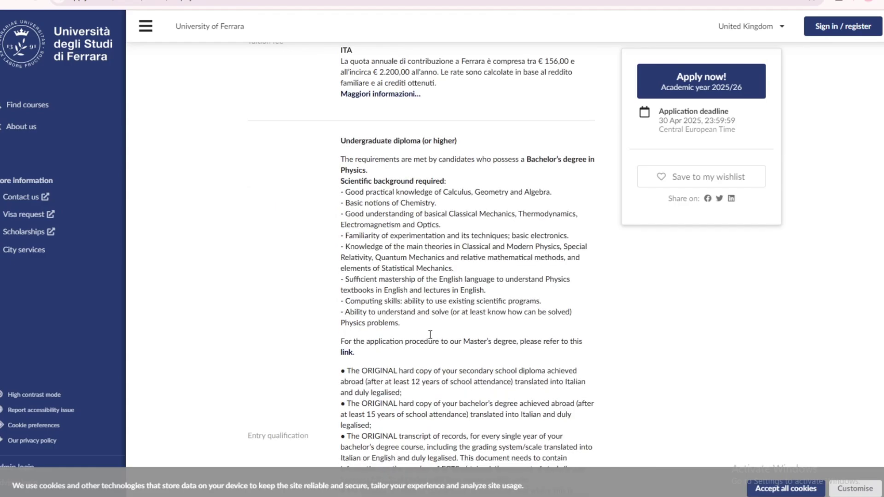
pyautogui.scroll(-10, 430, 335)
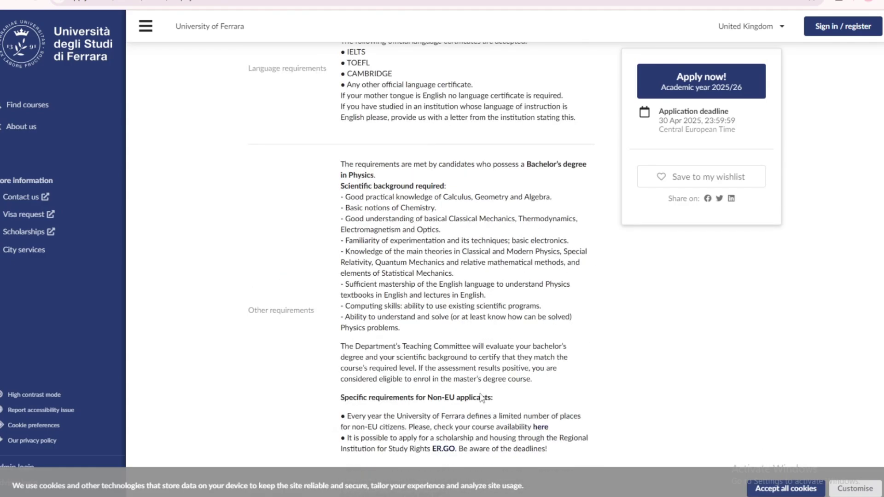
pyautogui.scroll(-5, 482, 398)
pyautogui.scroll(-2, 428, 354)
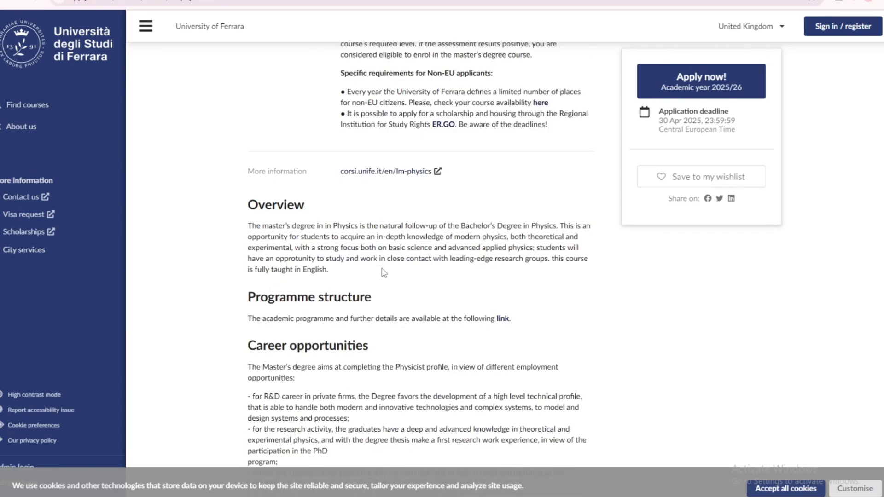
pyautogui.scroll(-2, 384, 273)
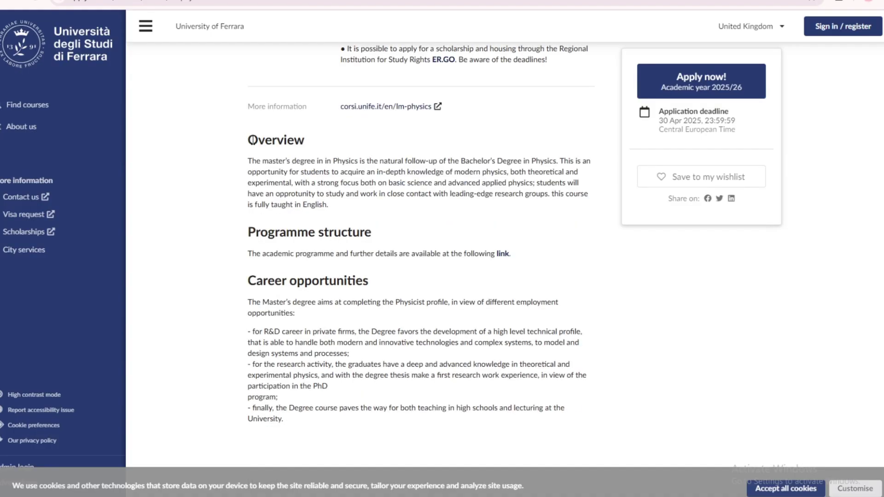
pyautogui.moveTo(246, 139); pyautogui.dragTo(378, 210)
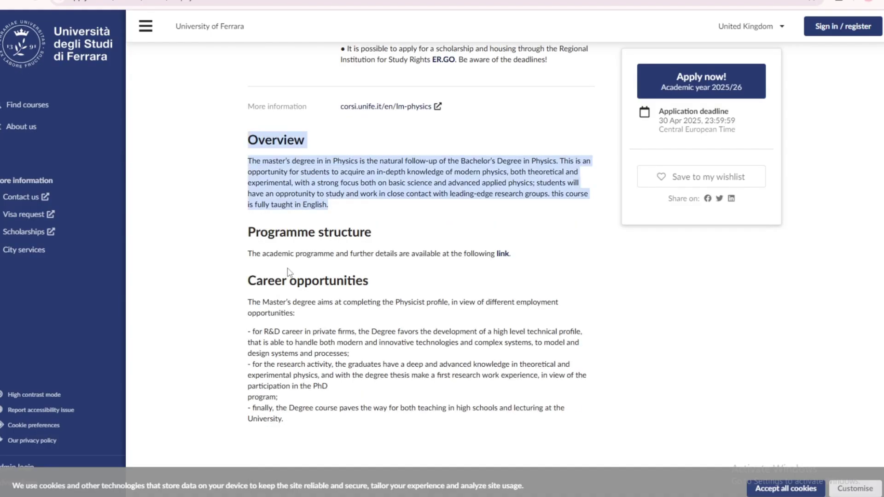
pyautogui.moveTo(247, 227); pyautogui.dragTo(513, 260)
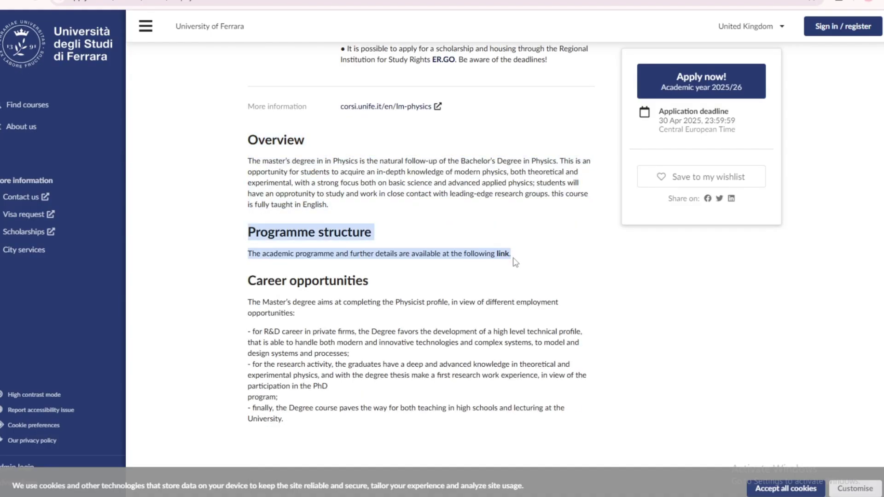
# Highlight the "Career opportunities" heading and the text below it, then clear the selection
pyautogui.click(198, 320)
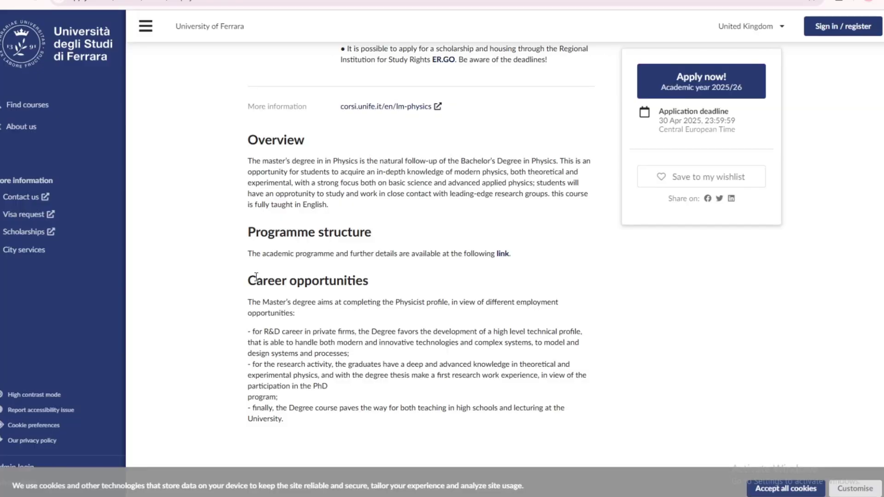
pyautogui.moveTo(256, 275); pyautogui.dragTo(391, 294)
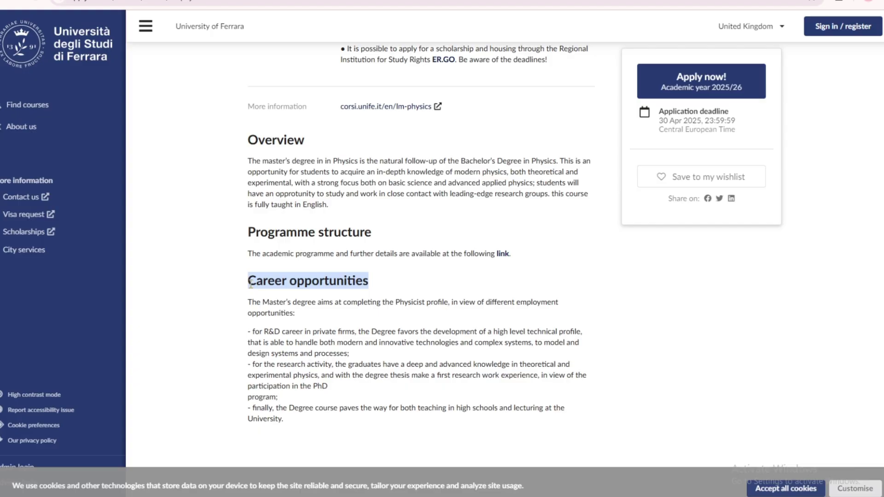
pyautogui.moveTo(250, 284); pyautogui.dragTo(371, 450)
pyautogui.click(465, 330)
# Review the Physics course page again, from the course facts and tuition fee through the entry qualification and language requirements
pyautogui.scroll(3, 459, 322)
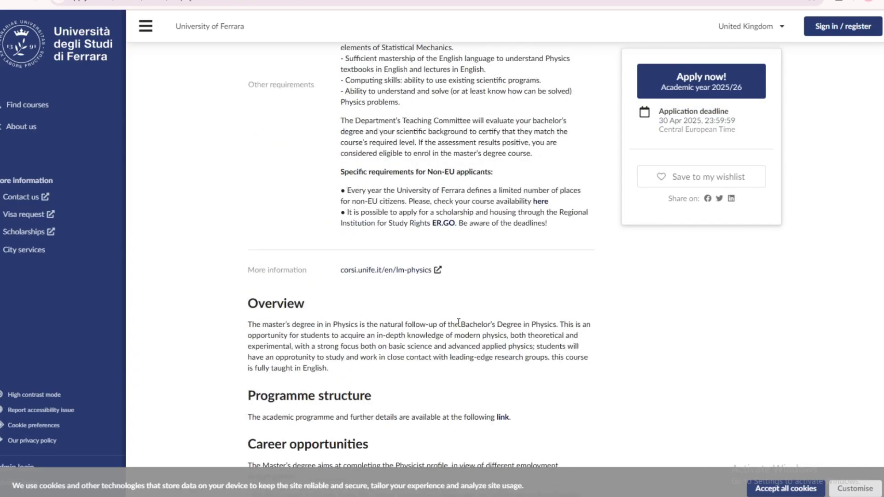
pyautogui.scroll(15, 459, 323)
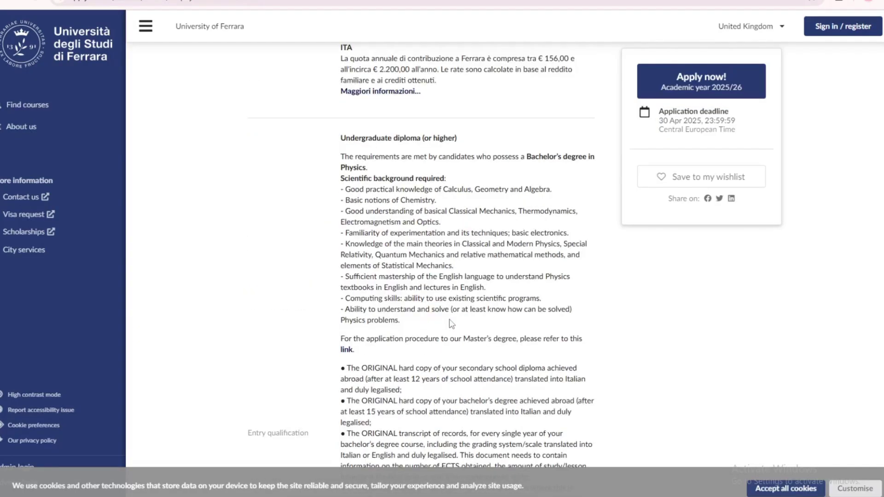
pyautogui.scroll(7, 451, 323)
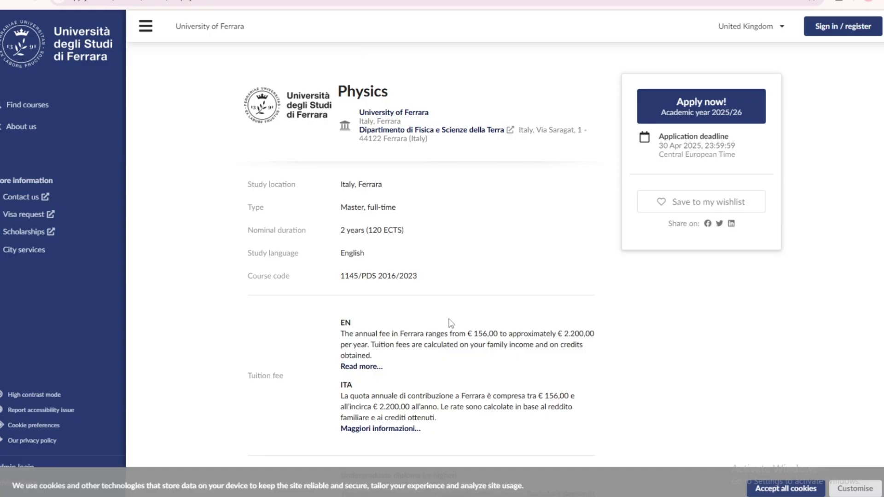
pyautogui.scroll(-5, 451, 324)
pyautogui.scroll(-7, 450, 322)
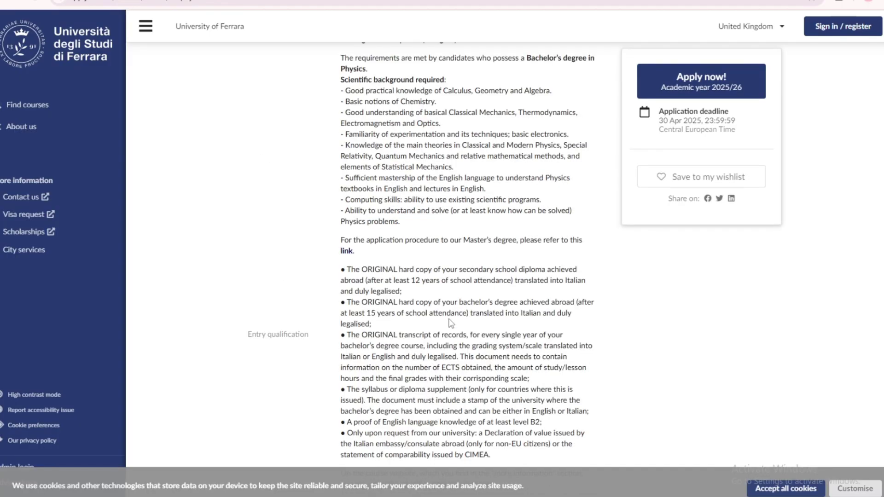
pyautogui.scroll(-8, 451, 322)
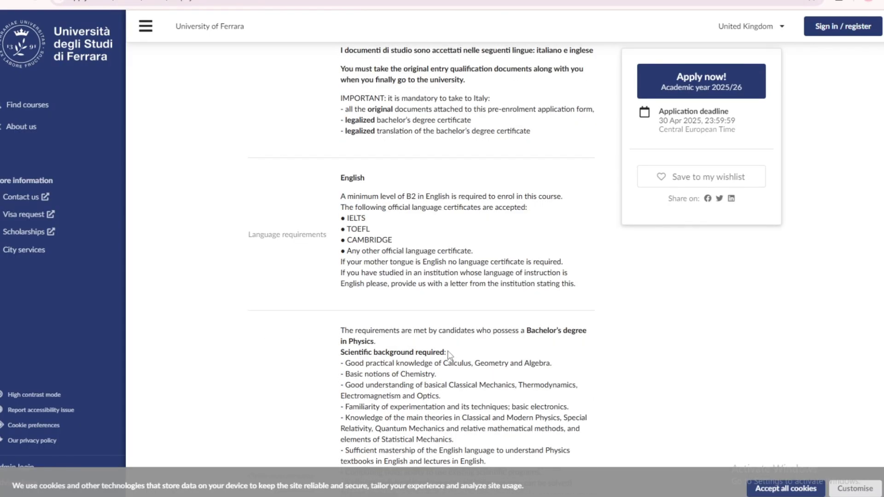
pyautogui.scroll(4, 449, 354)
pyautogui.scroll(8, 450, 356)
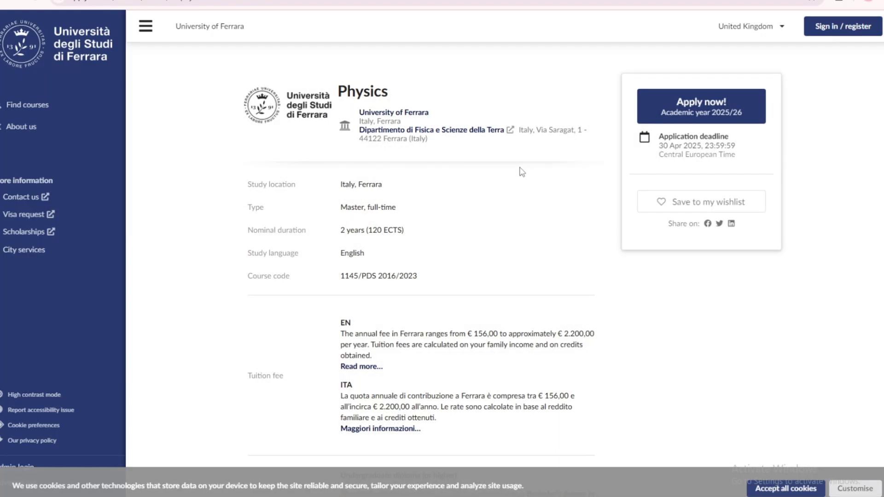
# Open the 2025/26 application for the Physics course in a new tab and look over its sign-in options
pyautogui.rightClick(684, 106)
pyautogui.click(723, 117)
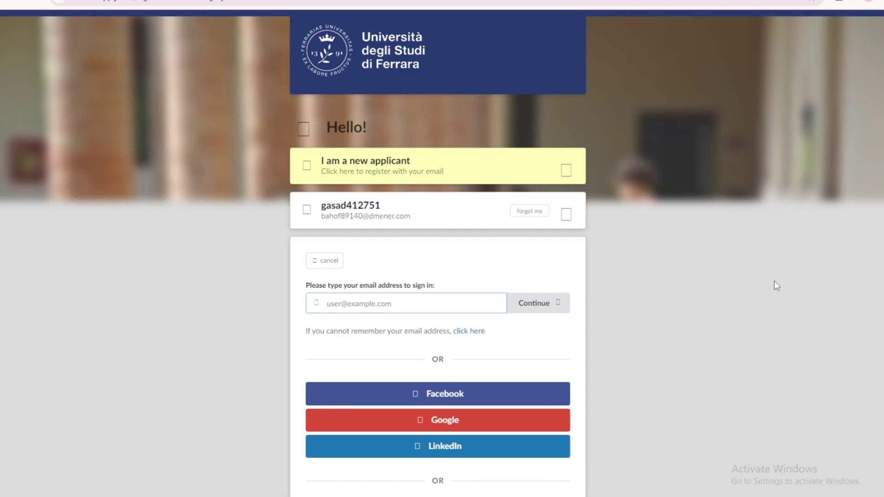
pyautogui.scroll(-1, 774, 281)
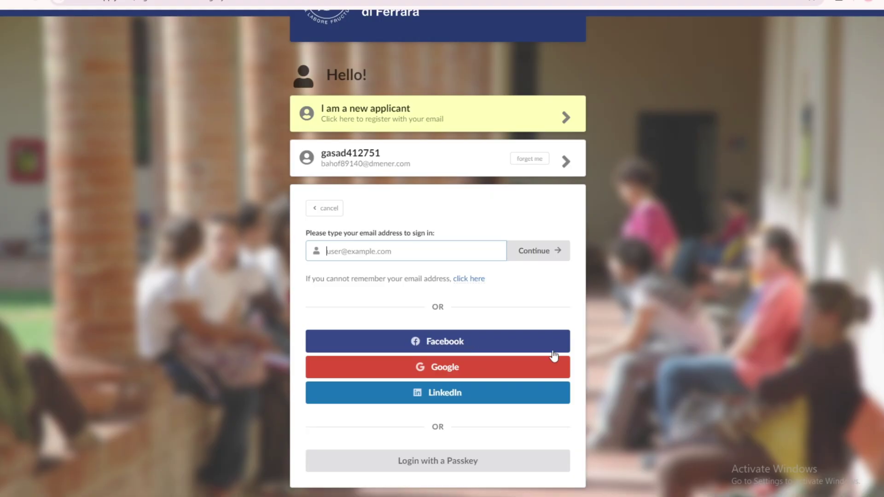
pyautogui.scroll(1, 430, 262)
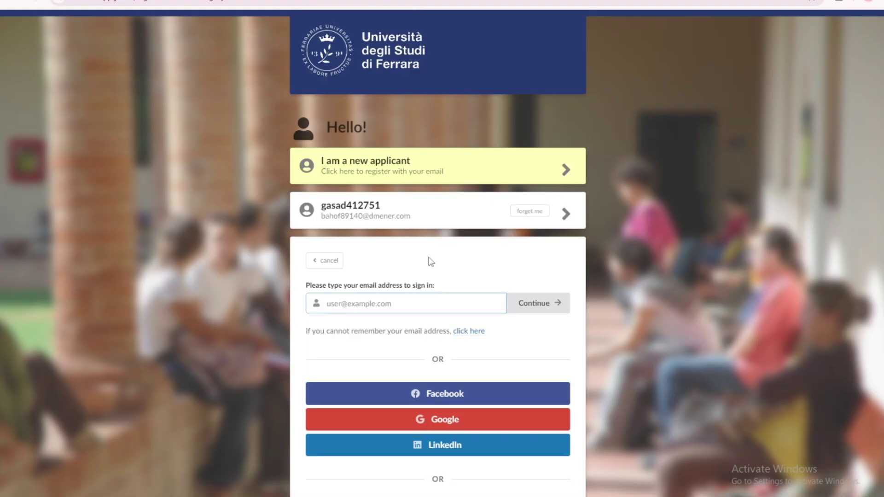
# Sign in with the remembered applicant account, filling in its saved account password
pyautogui.click(377, 220)
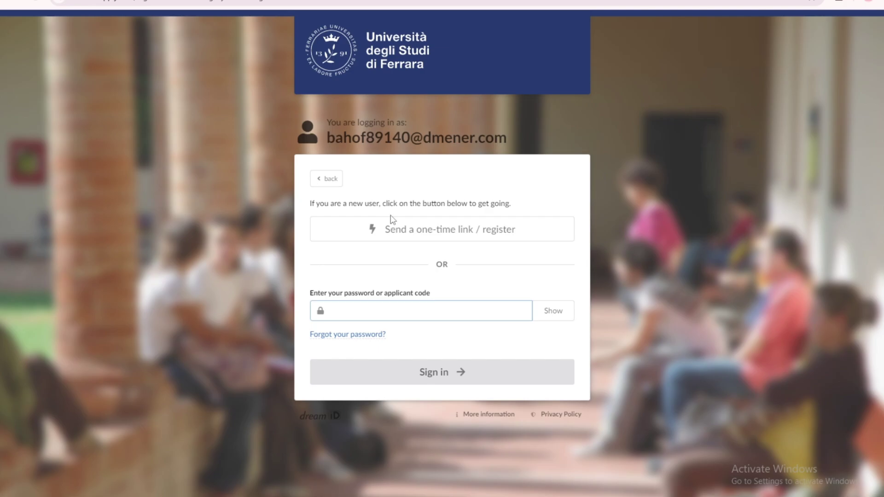
pyautogui.click(451, 311)
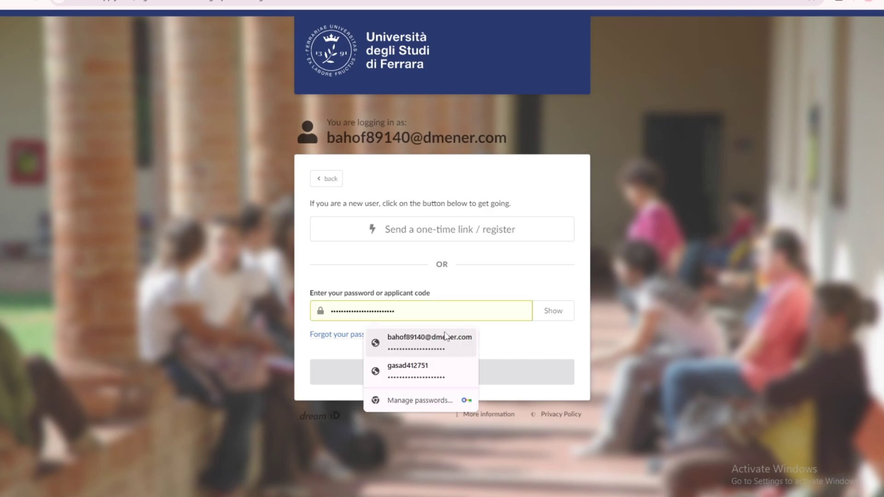
pyautogui.click(445, 337)
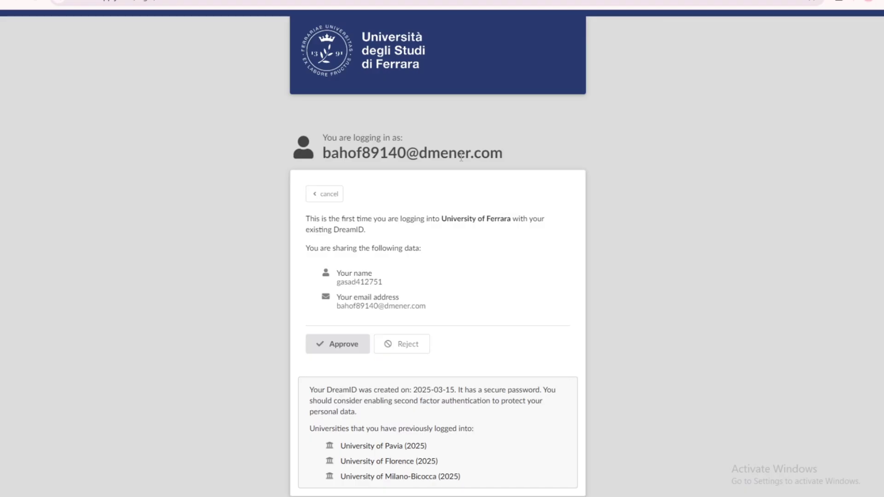
# Highlight the first-time University of Ferrara login notice and the list of universities previously logged into
pyautogui.moveTo(461, 157); pyautogui.dragTo(366, 225)
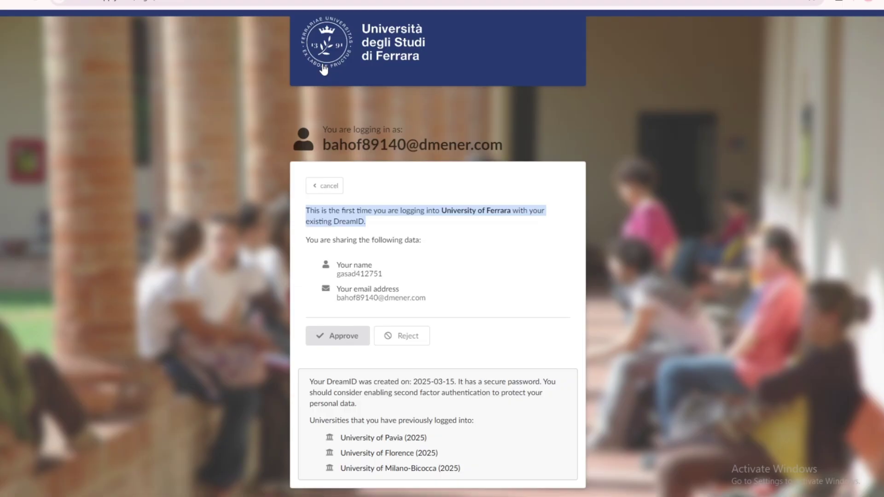
pyautogui.click(411, 438)
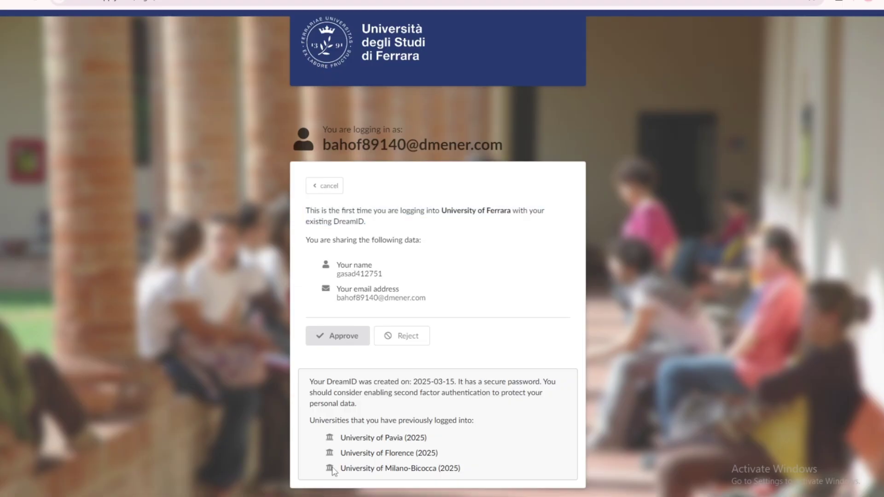
pyautogui.moveTo(333, 470); pyautogui.dragTo(341, 439)
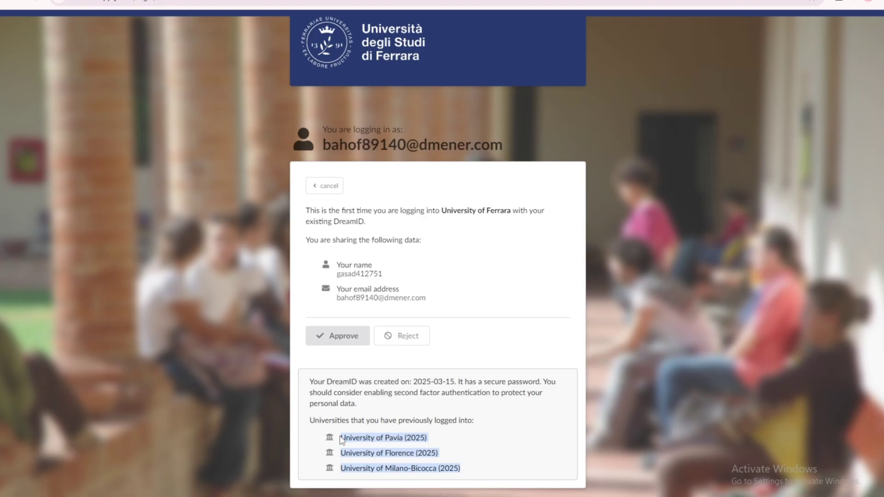
# Approve sharing the account's name and e-mail with the University of Ferrara and look over the applicant account form
pyautogui.click(339, 336)
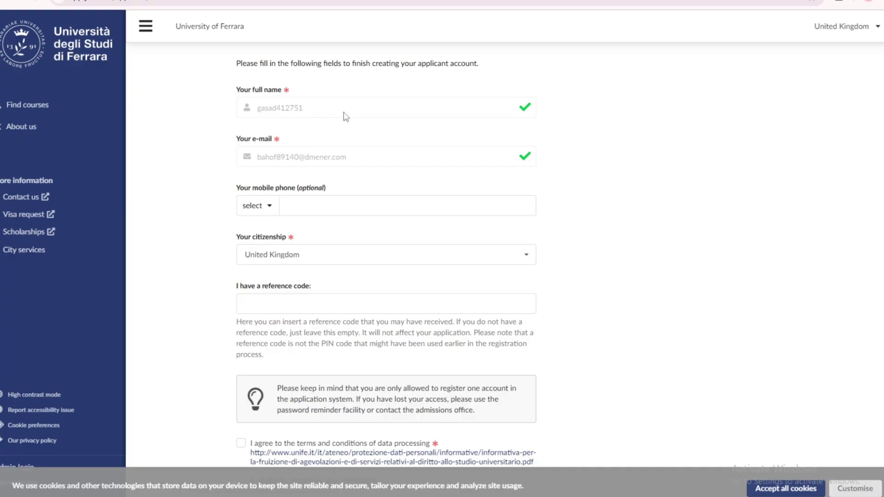
pyautogui.scroll(-1, 390, 230)
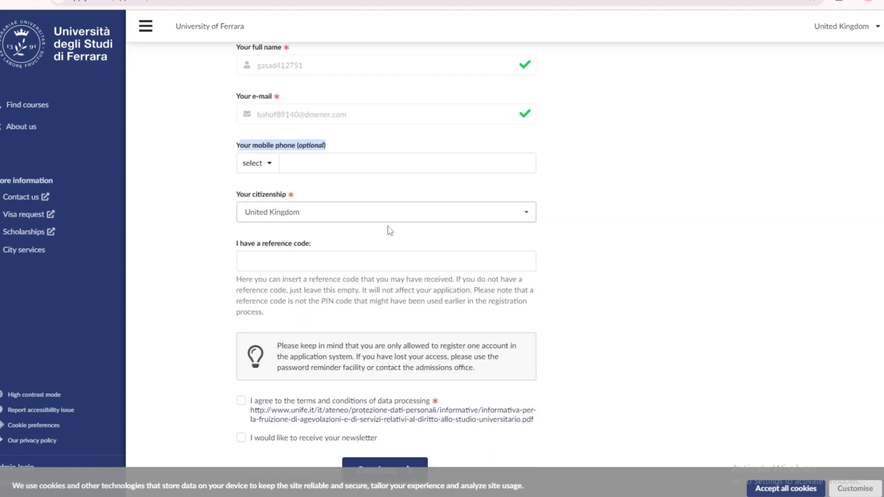
# Agree to the terms and conditions of data processing and continue with the applicant account registration
pyautogui.click(262, 266)
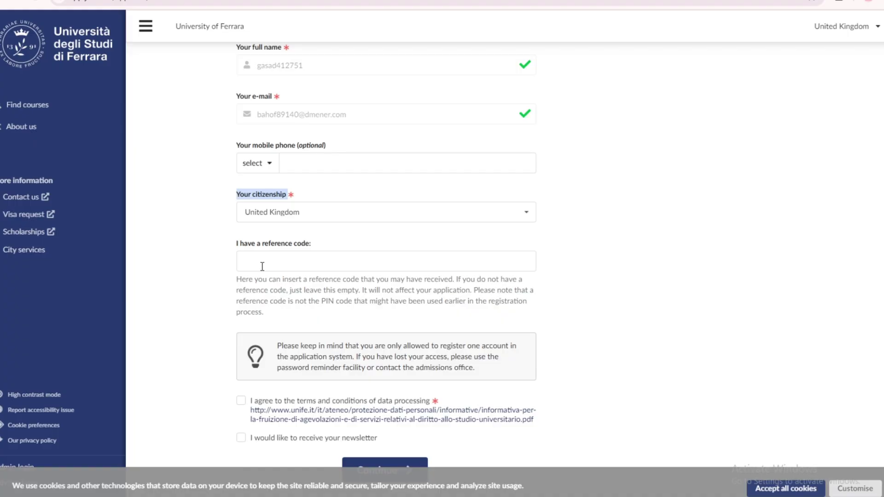
pyautogui.click(241, 400)
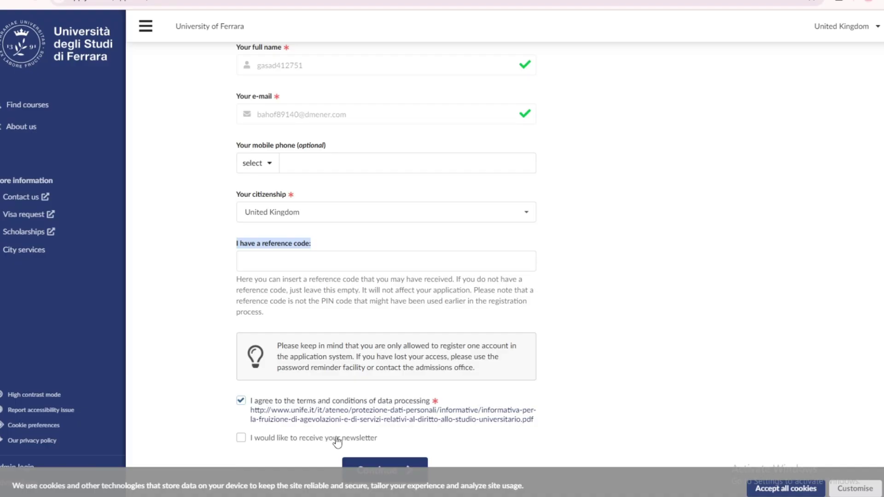
pyautogui.click(402, 464)
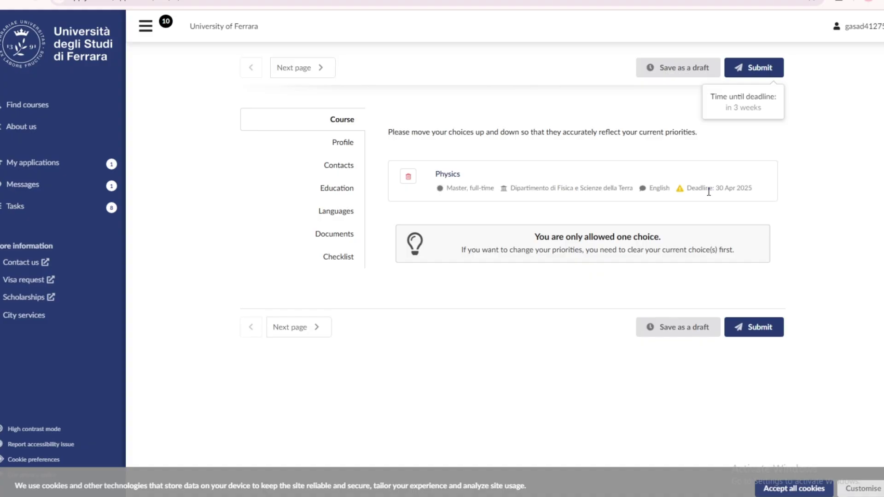
# Highlight the Physics course's deadline, and open the application's Profile section to look over its name and passport fields
pyautogui.moveTo(712, 189); pyautogui.dragTo(754, 189)
pyautogui.click(352, 148)
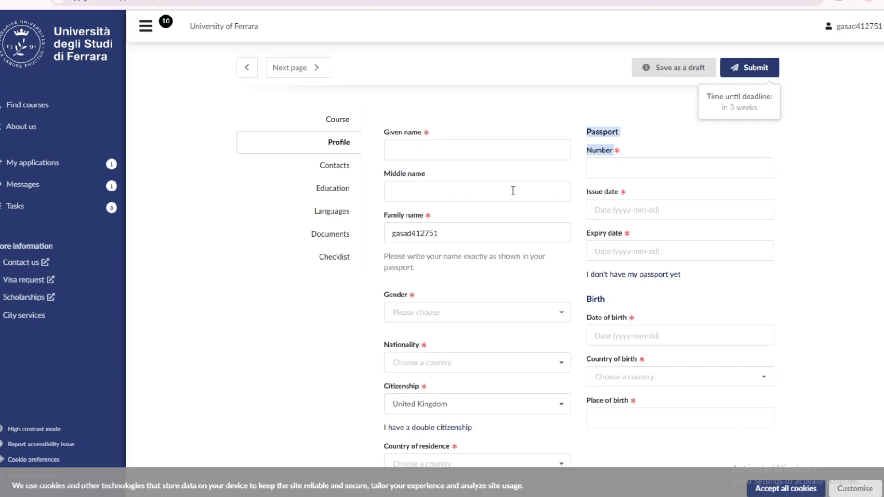
pyautogui.tripleClick(403, 215)
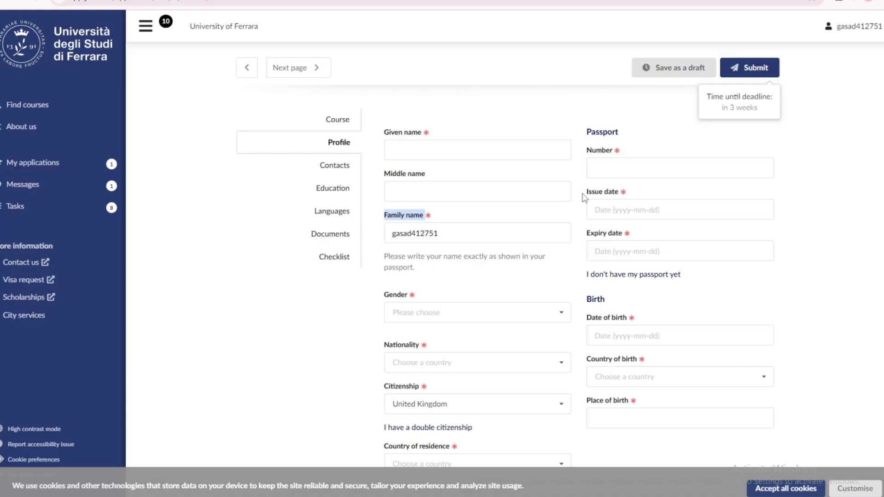
# Set the applicant's nationality to United Kingdom in the profile
pyautogui.scroll(-2, 529, 202)
pyautogui.click(493, 207)
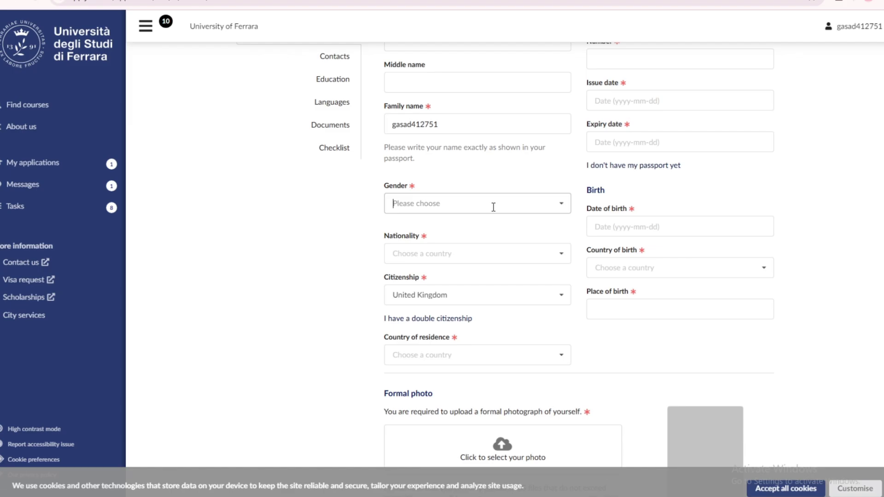
pyautogui.click(598, 215)
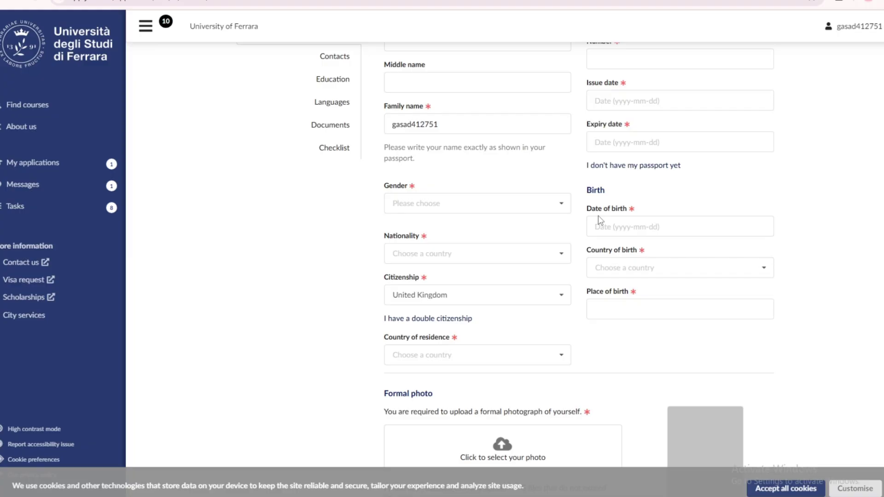
pyautogui.scroll(-2, 461, 207)
pyautogui.click(392, 146)
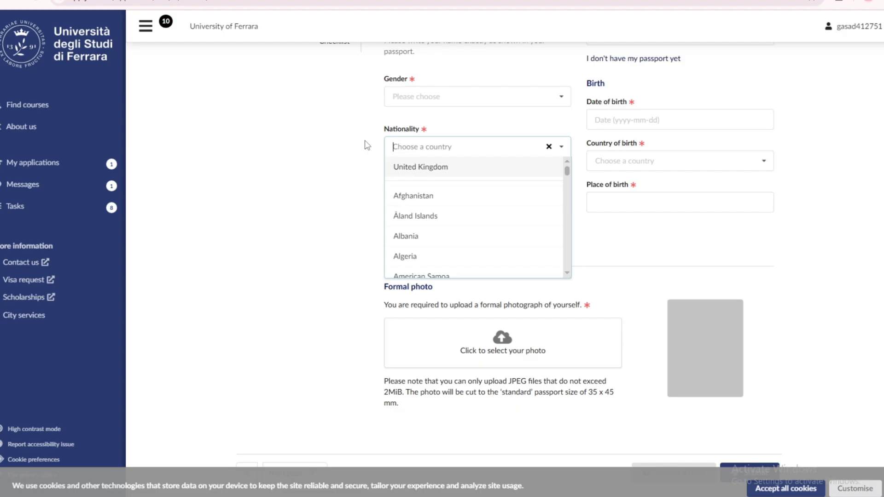
pyautogui.click(415, 167)
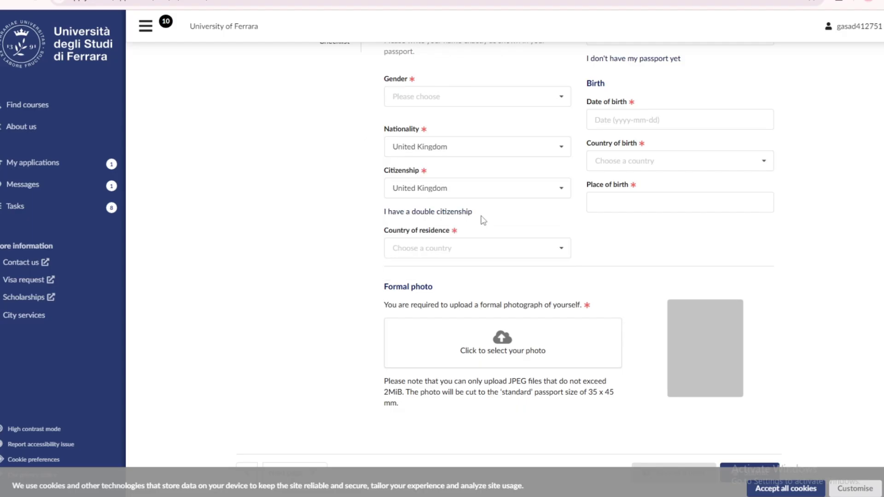
# Look over the profile's birth, residence and formal photo fields, and accept all cookies
pyautogui.moveTo(483, 221); pyautogui.dragTo(497, 246)
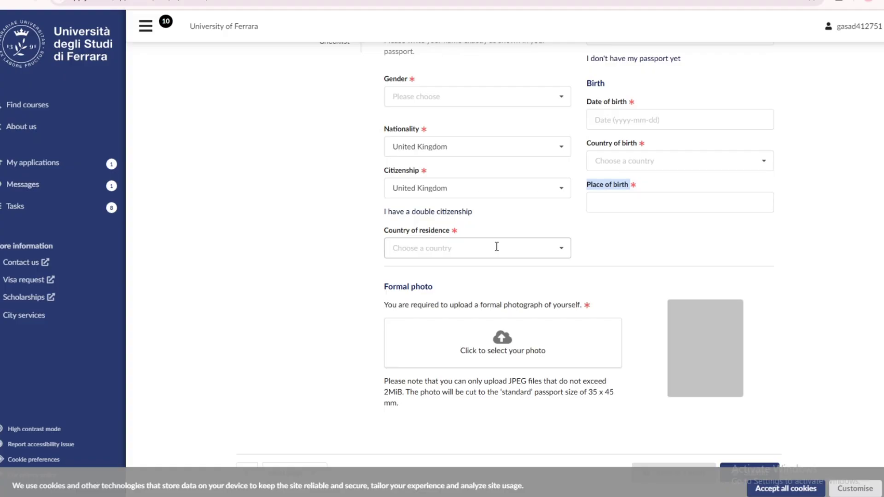
pyautogui.click(439, 299)
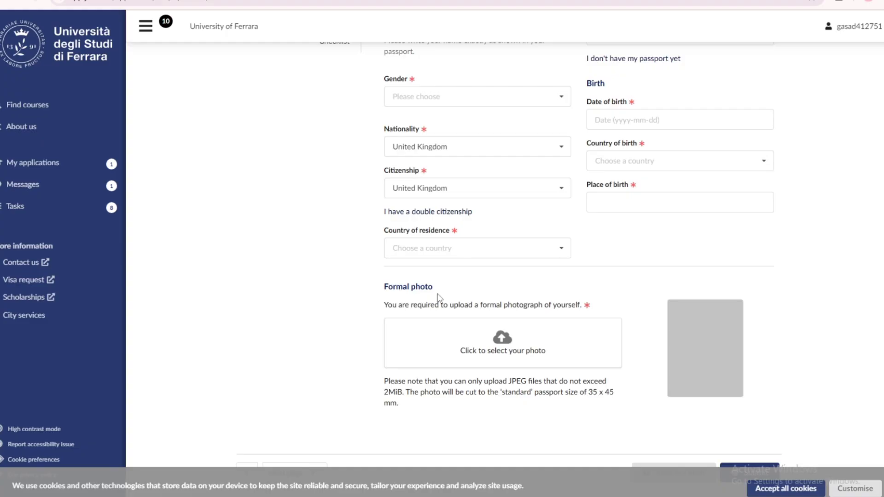
pyautogui.scroll(3, 435, 112)
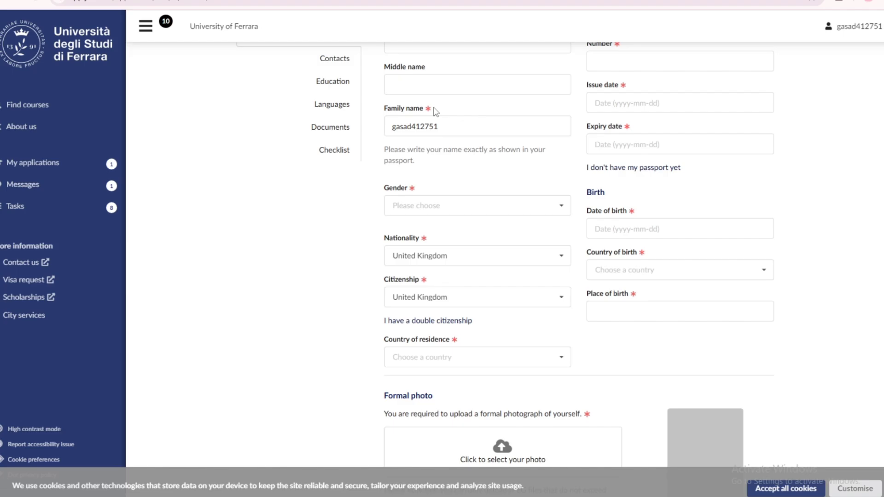
pyautogui.scroll(-3, 606, 279)
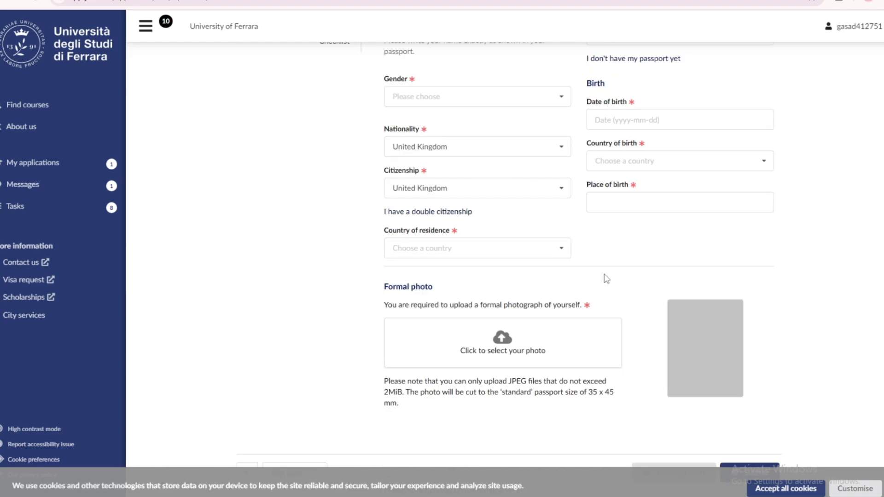
pyautogui.click(786, 489)
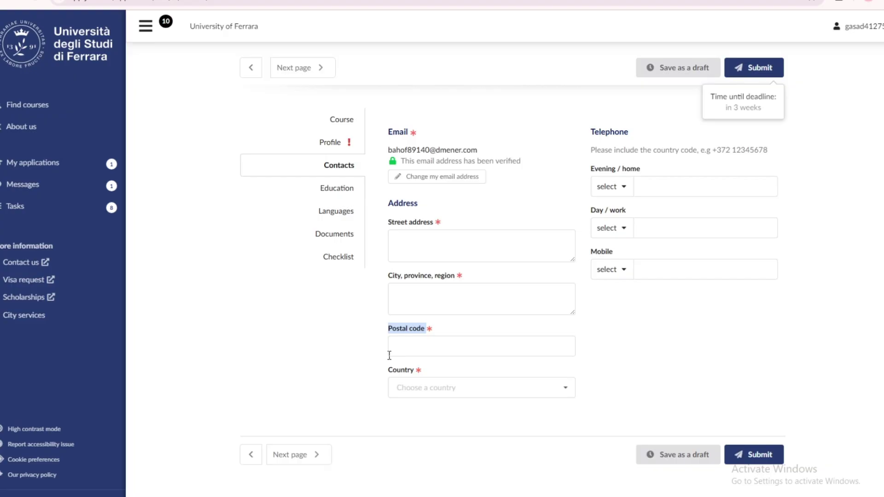
# Open the Education section and set the first education block to Secondary education with expected graduation 2025
pyautogui.click(389, 354)
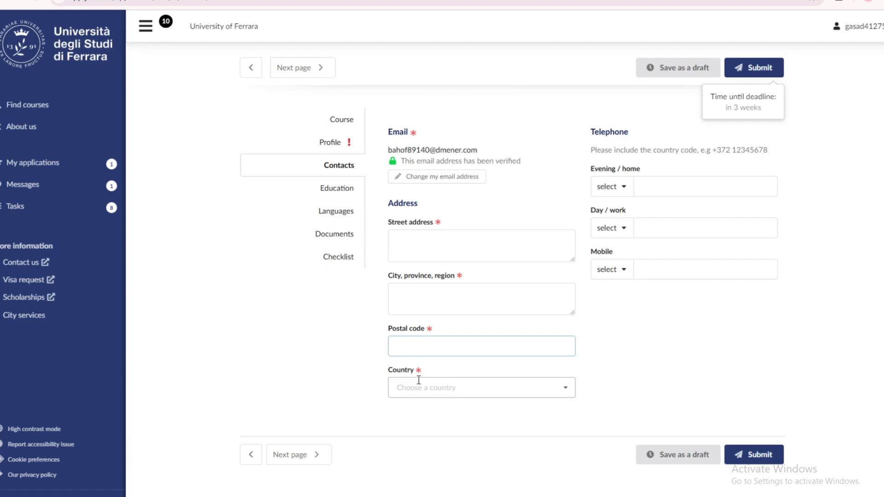
pyautogui.click(336, 188)
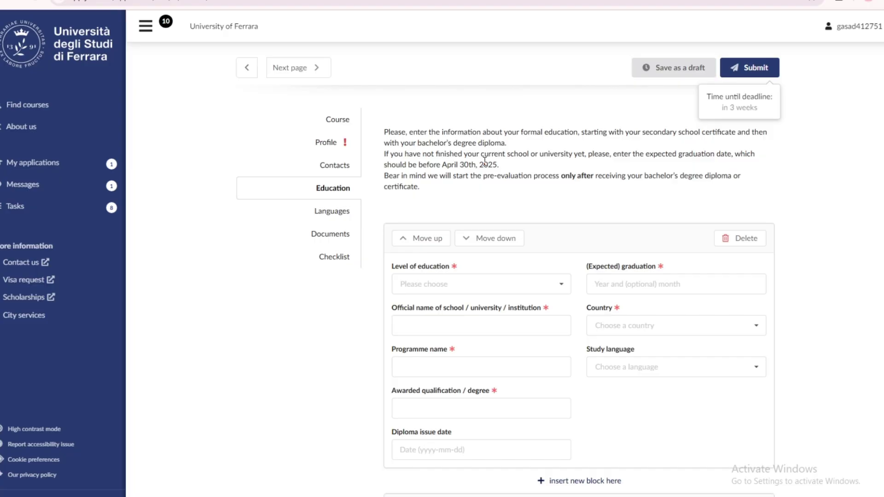
pyautogui.scroll(-2, 440, 175)
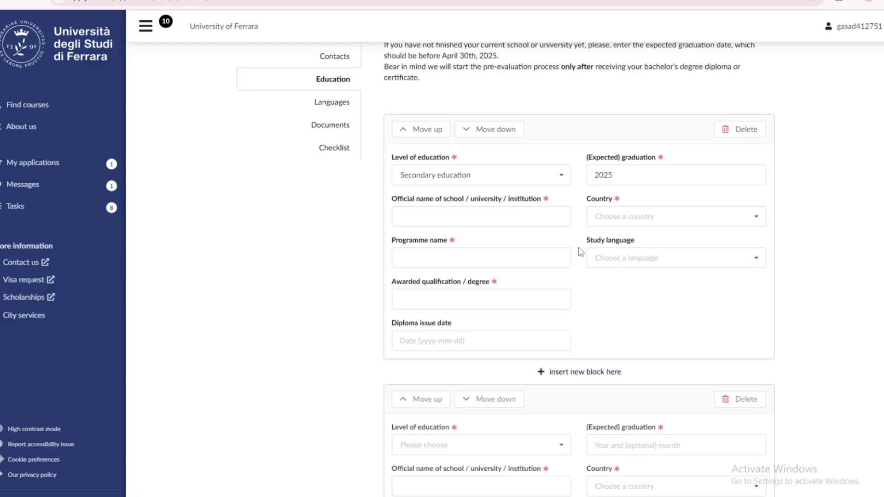
pyautogui.tripleClick(441, 281)
# Set the second education block's level to Bachelor degree and save the application as a draft
pyautogui.scroll(-4, 475, 250)
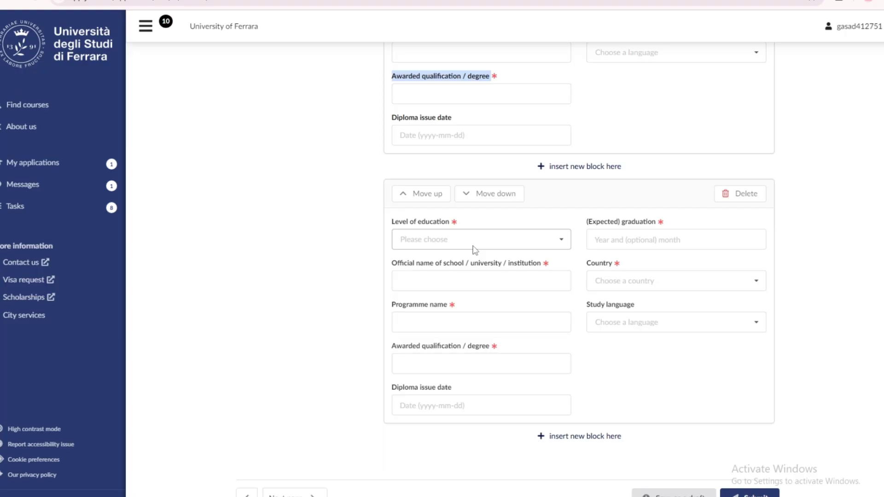
pyautogui.click(475, 250)
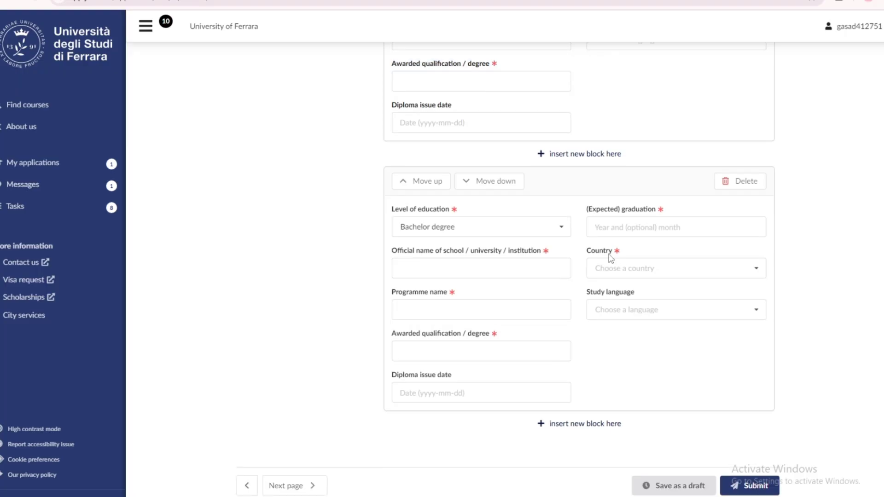
pyautogui.moveTo(398, 292); pyautogui.dragTo(528, 286)
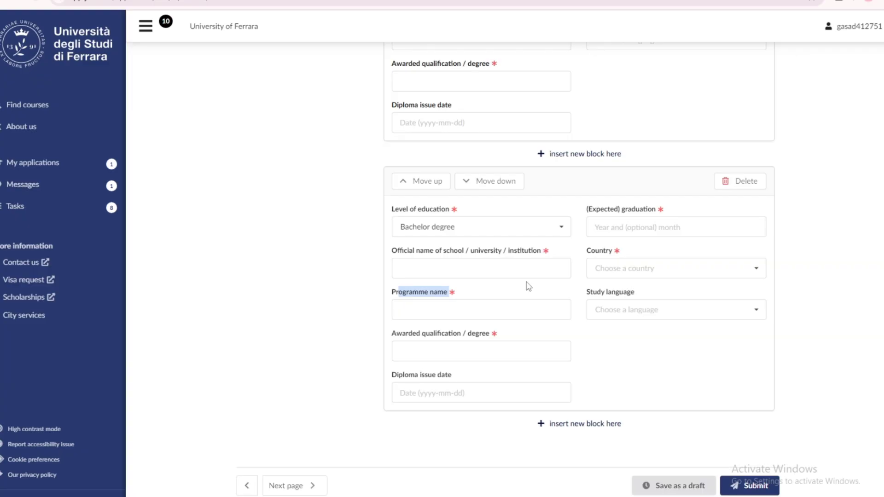
pyautogui.scroll(-1, 419, 316)
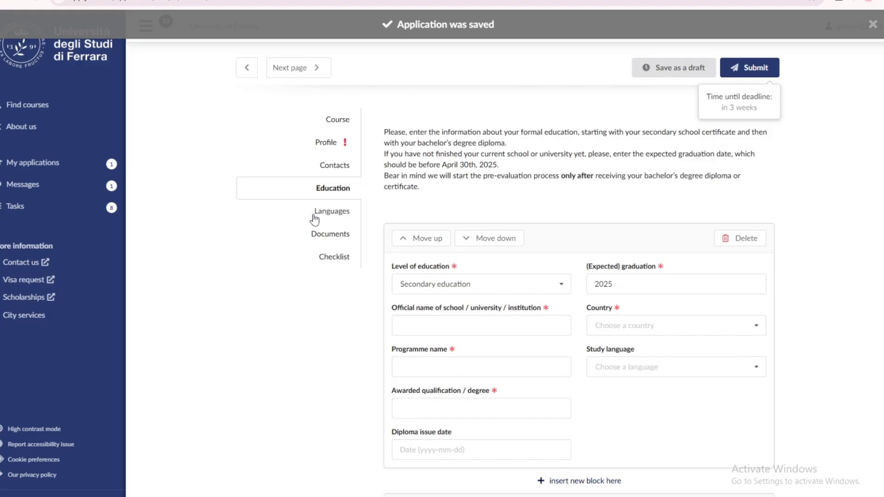
# In the Languages section, set Urdu as native language and English at B2 (independent user), and save the application as a draft
pyautogui.click(315, 213)
pyautogui.click(451, 358)
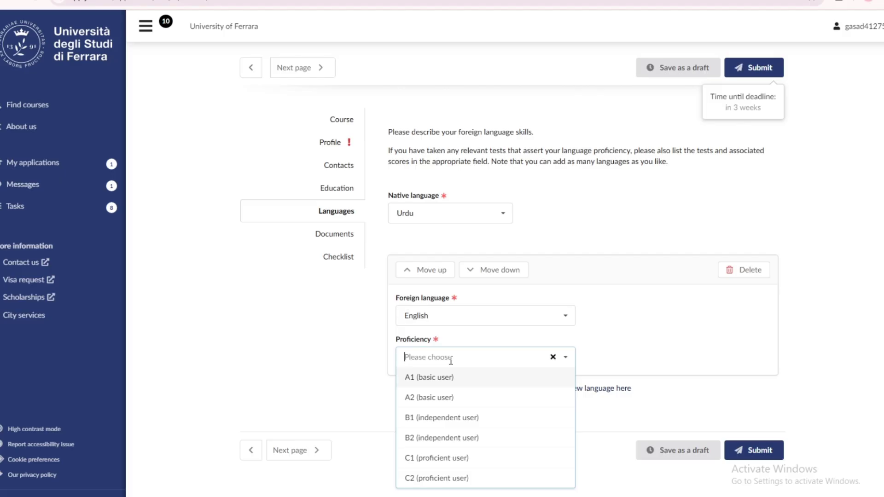
pyautogui.click(442, 438)
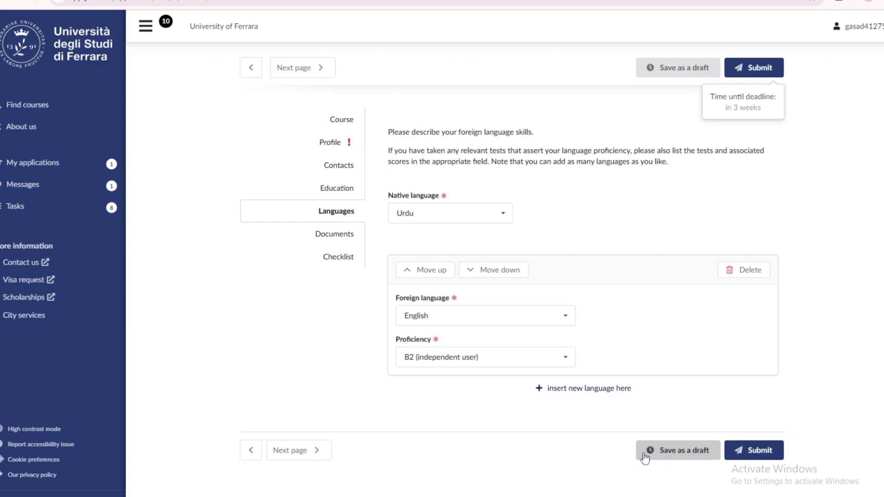
pyautogui.click(644, 455)
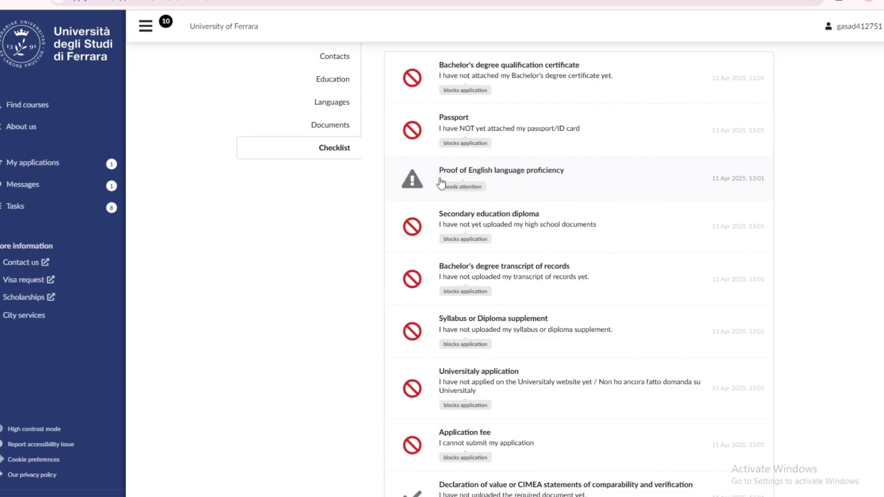
# Examine the application checklist for required documents, the Universitaly application, the application fee and optional items such as the residence permit
pyautogui.scroll(1, 411, 302)
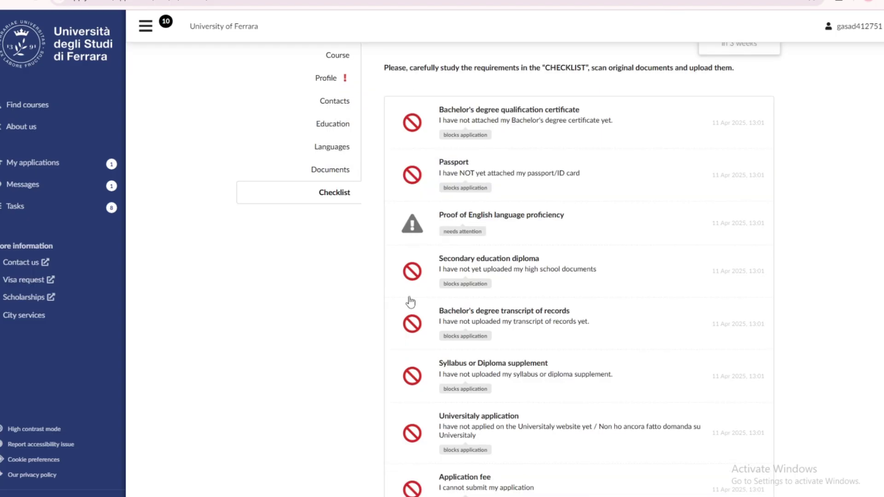
pyautogui.scroll(1, 428, 276)
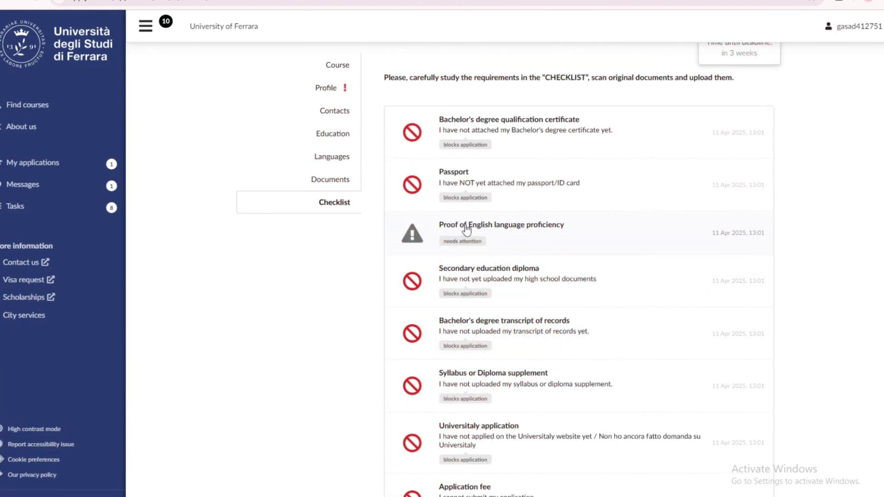
pyautogui.scroll(-1, 488, 258)
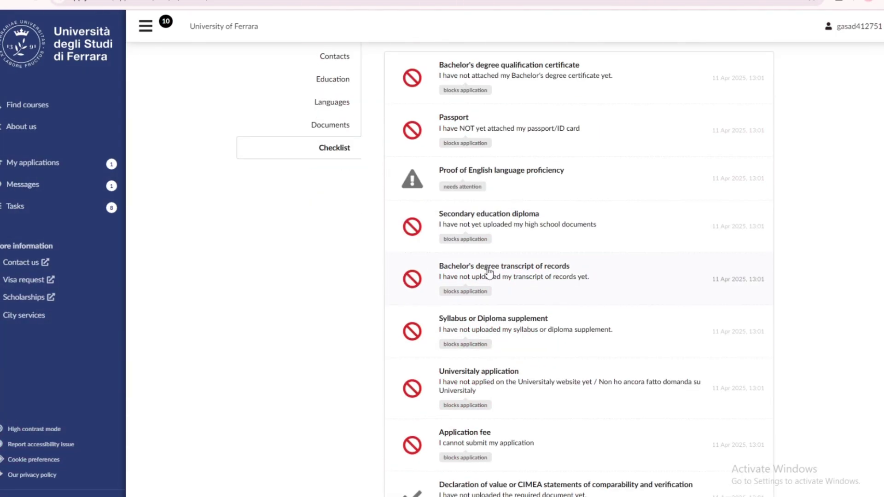
pyautogui.scroll(-1, 467, 239)
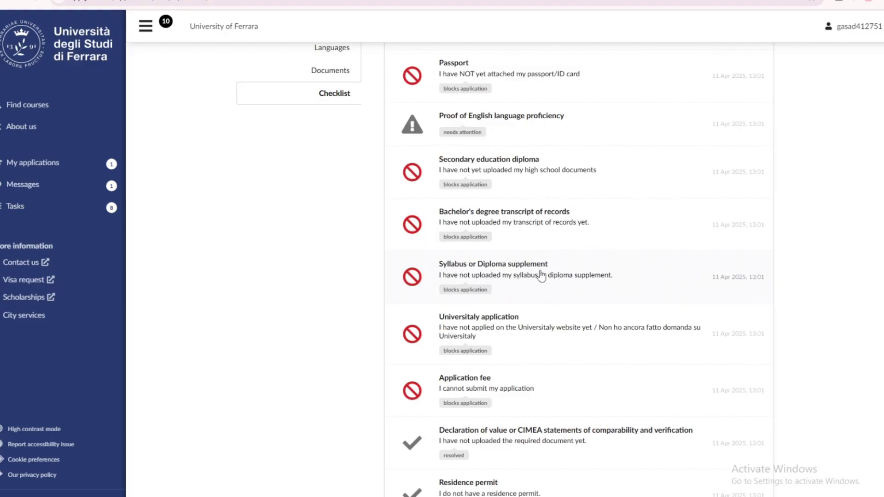
pyautogui.scroll(-2, 541, 282)
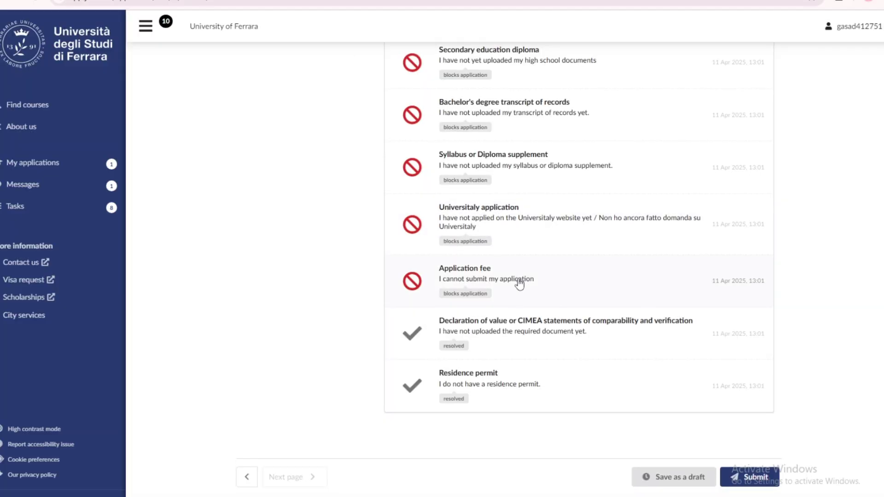
pyautogui.scroll(-1, 516, 280)
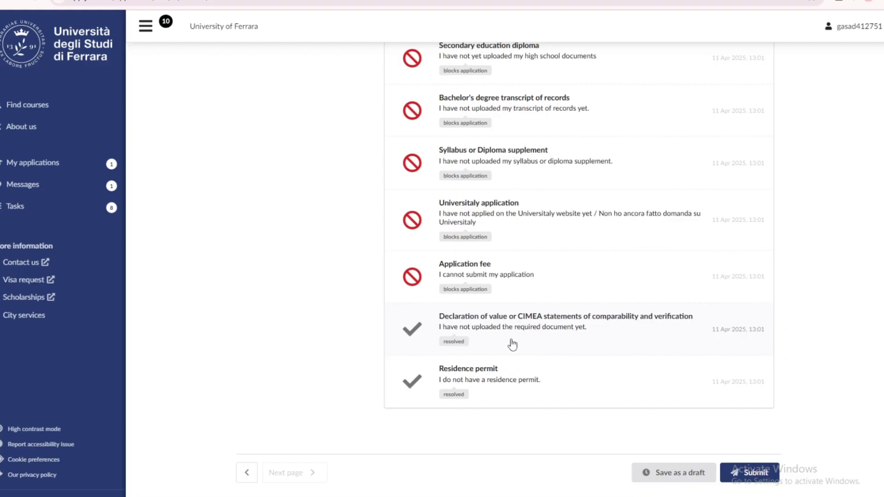
pyautogui.scroll(5, 502, 304)
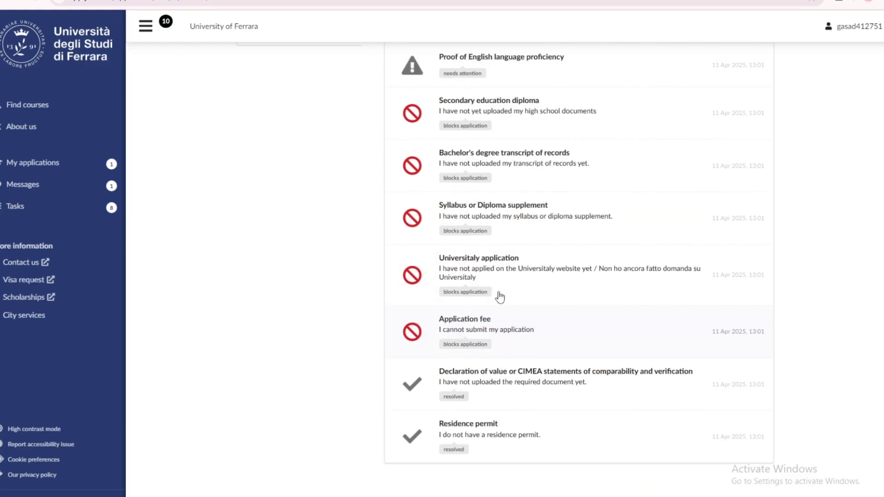
pyautogui.scroll(-5, 463, 417)
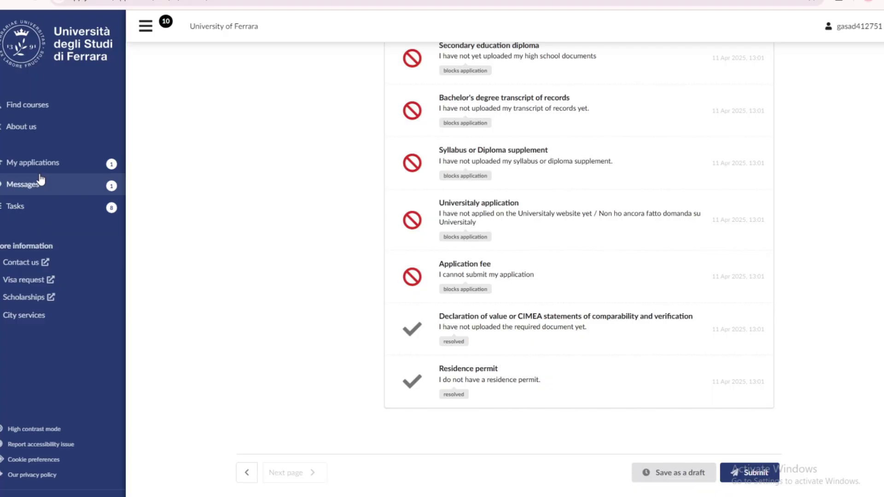
pyautogui.scroll(5, 276, 232)
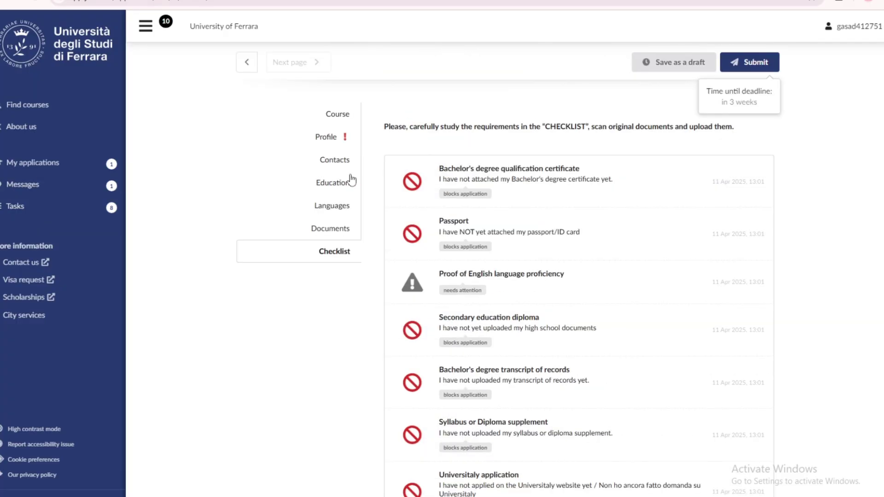
pyautogui.scroll(1, 322, 184)
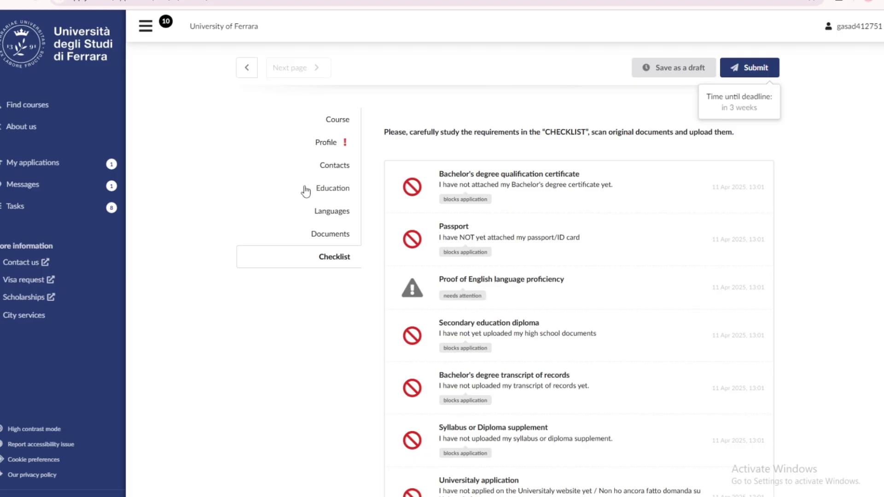
pyautogui.scroll(-5, 343, 252)
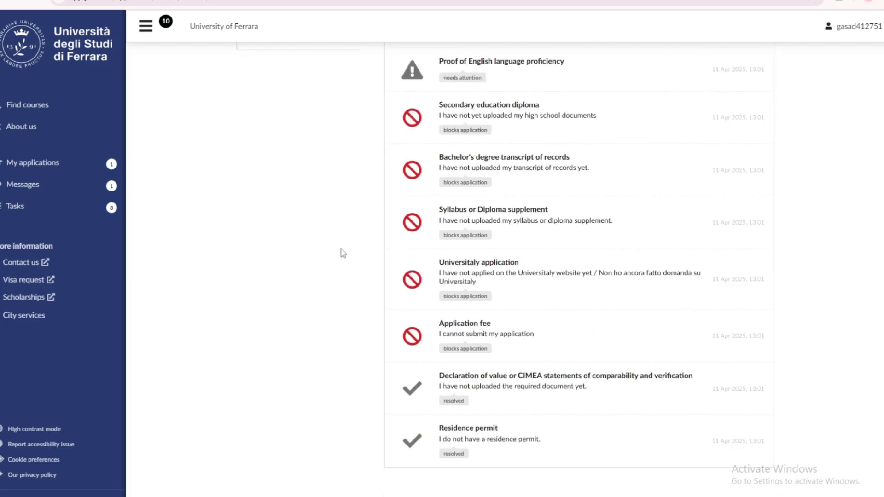
pyautogui.scroll(5, 343, 253)
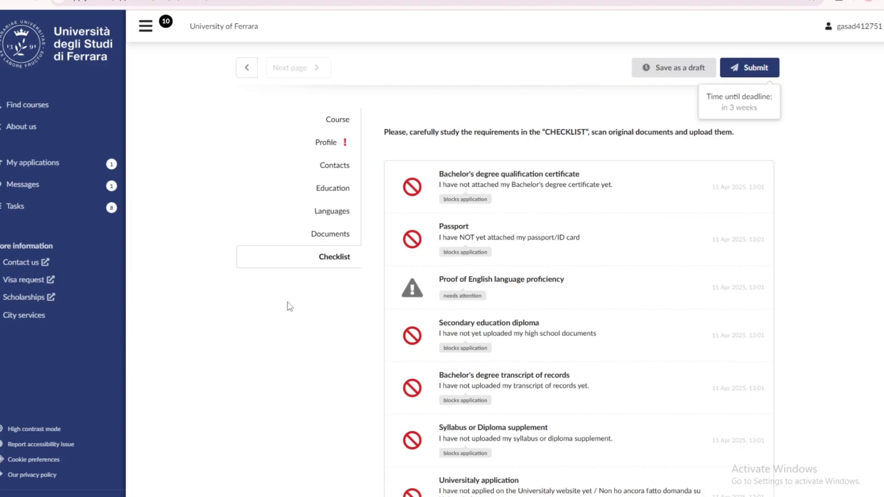
# Switch to the study-abroad channel's Videos page on YouTube and highlight the channel's name
pyautogui.scroll(-1, 288, 306)
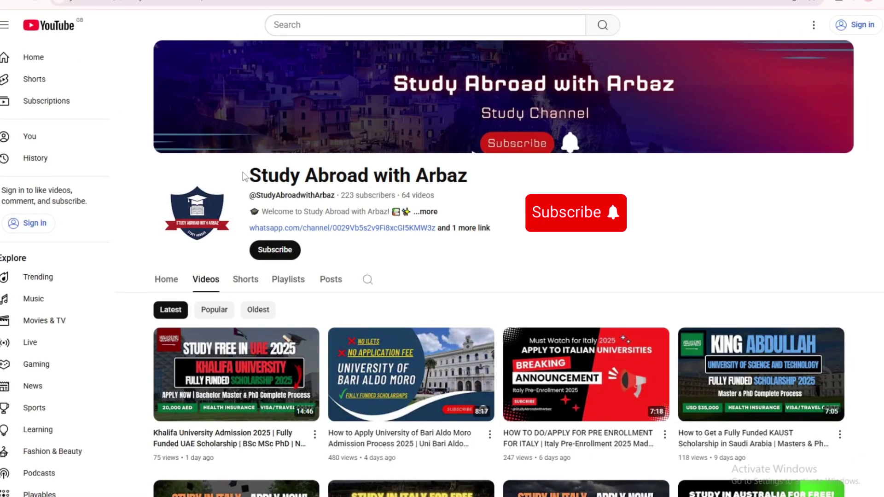
pyautogui.moveTo(248, 174); pyautogui.dragTo(523, 189)
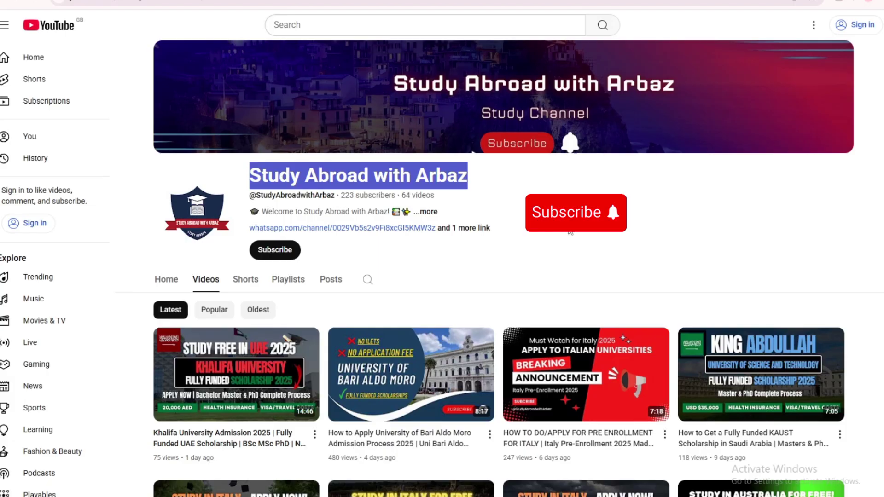